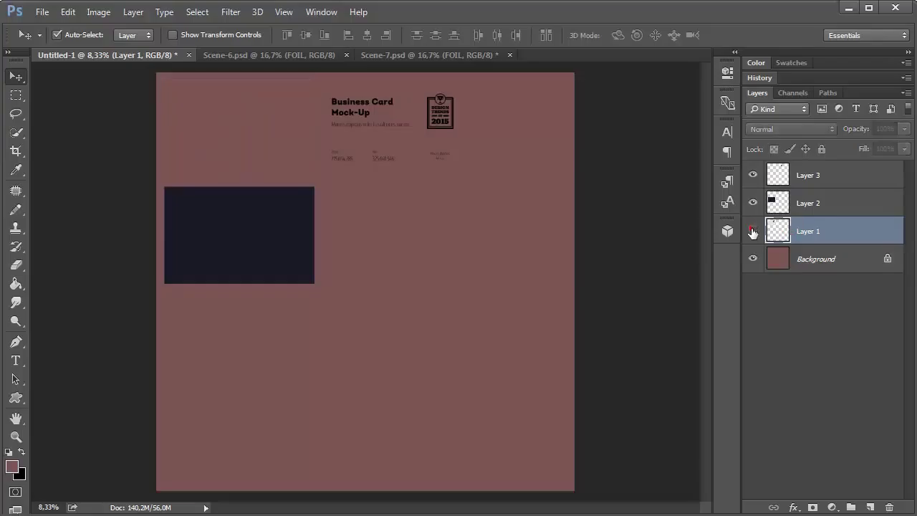
# Make Layer 1 visible in Untitled-1 and copy its entire white business card design
pyautogui.click(752, 232)
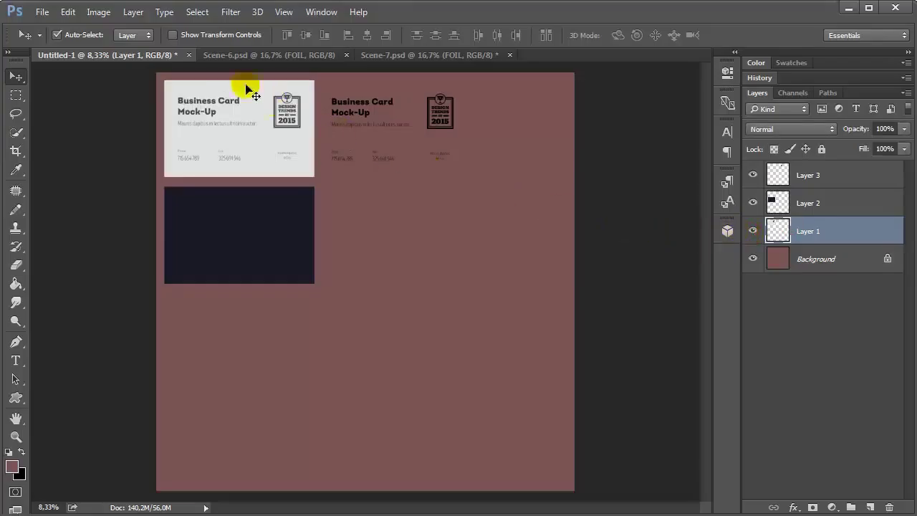
pyautogui.click(194, 14)
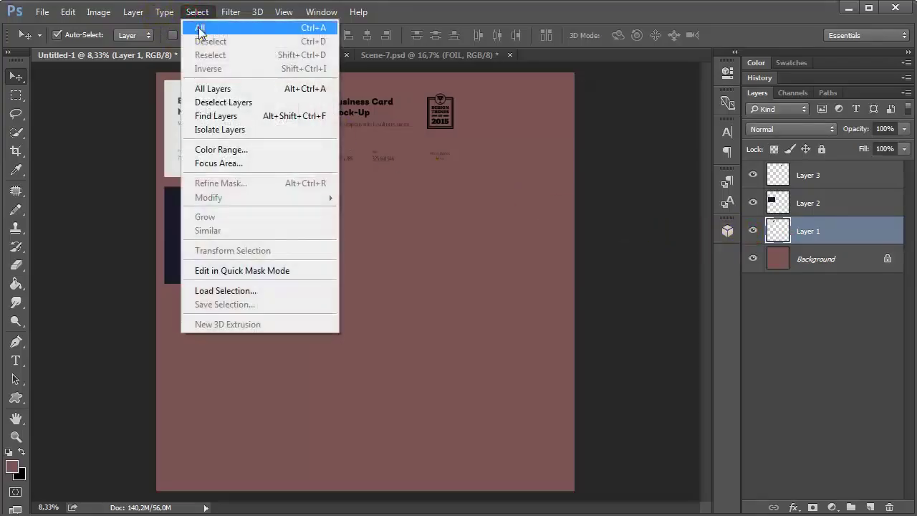
pyautogui.click(200, 27)
pyautogui.click(67, 13)
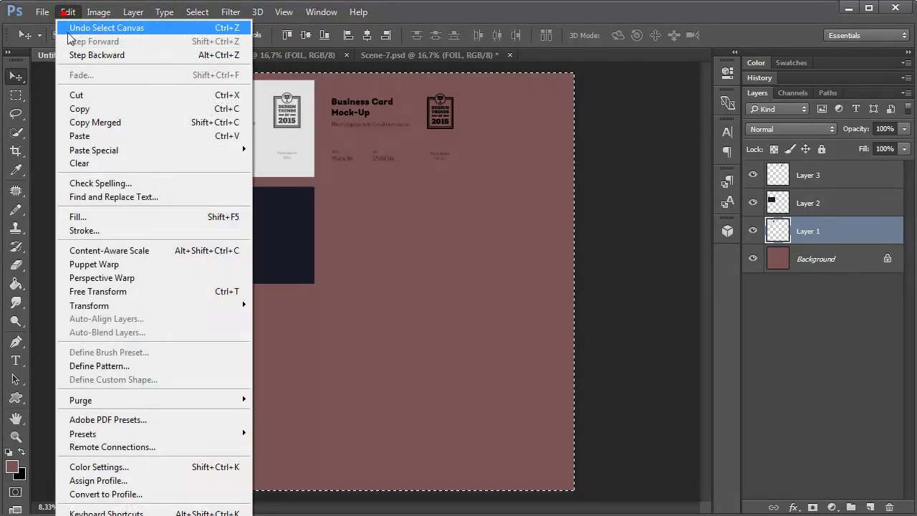
pyautogui.click(80, 110)
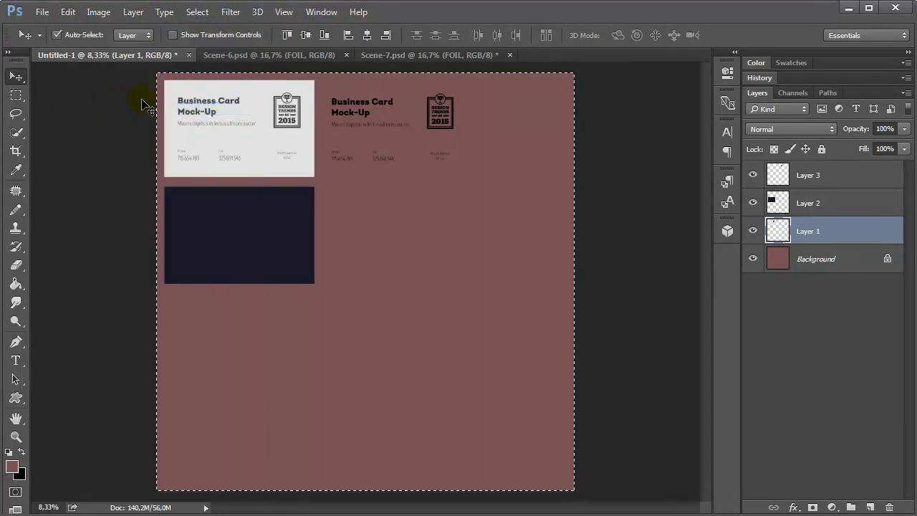
# Open the CARD smart object of Scene-7.psd and paste the copied white card design into it
pyautogui.click(401, 55)
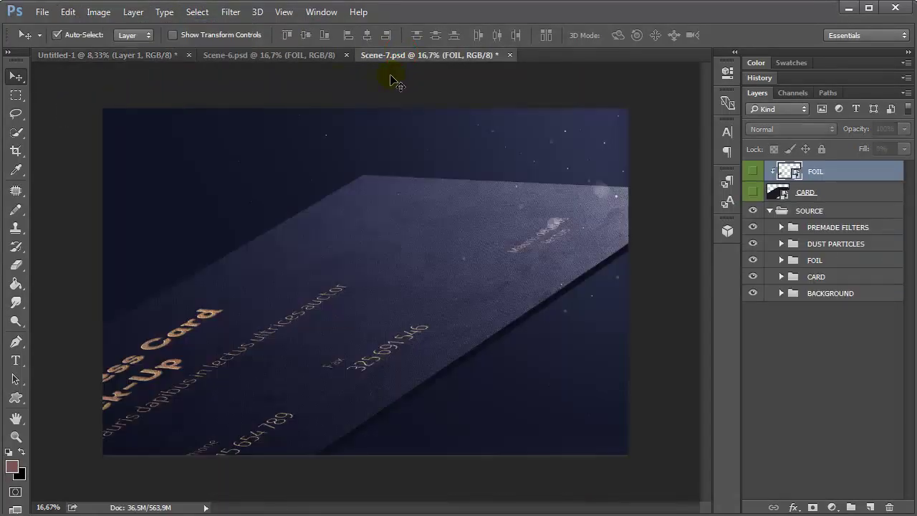
pyautogui.doubleClick(778, 191)
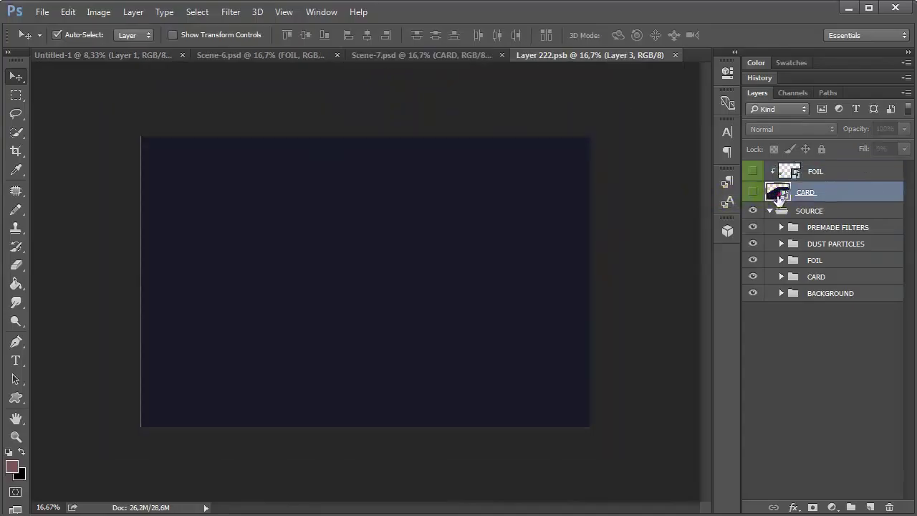
pyautogui.click(68, 12)
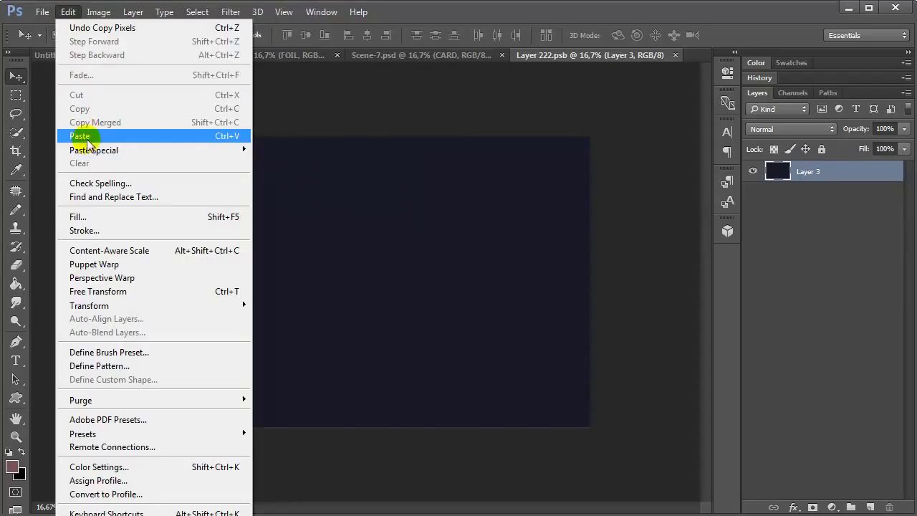
pyautogui.click(86, 137)
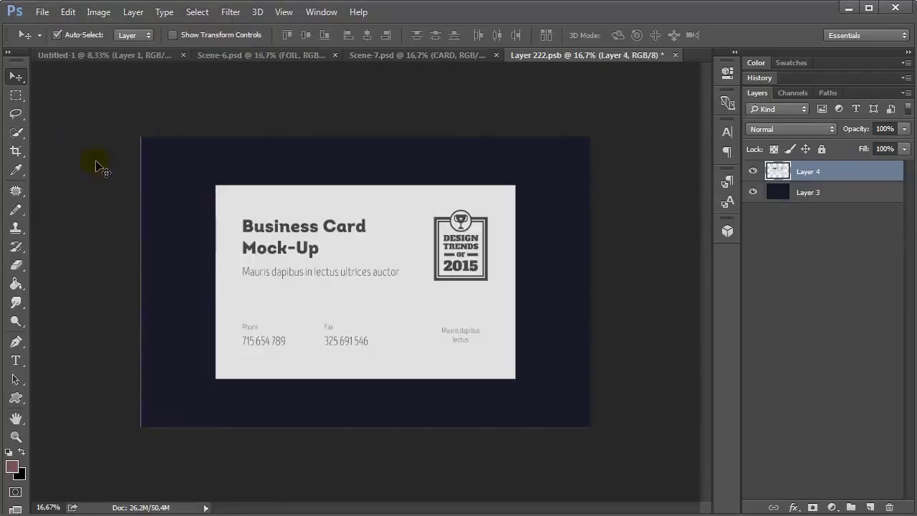
# Scale the pasted card design to about 150% so it fills the canvas, then save and close the CARD smart object
pyautogui.hotkey('ctrl', 't')
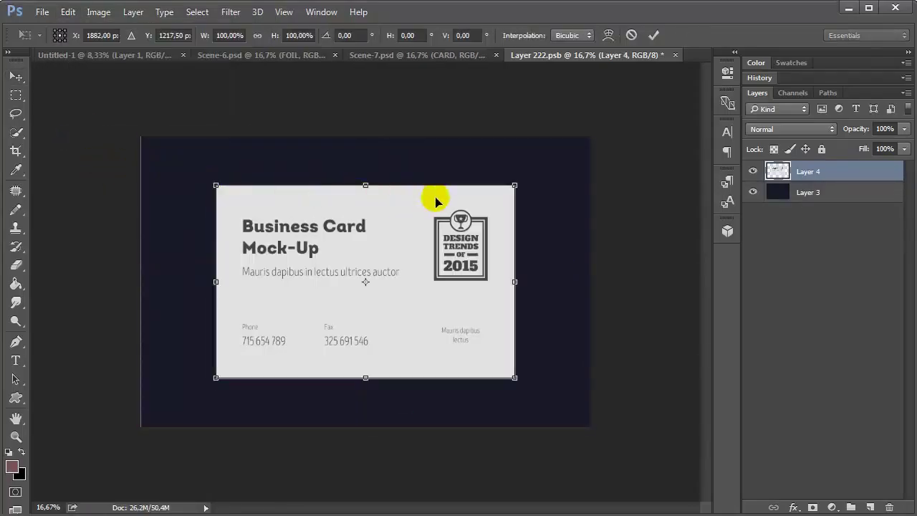
pyautogui.moveTo(515, 184); pyautogui.dragTo(591, 139)
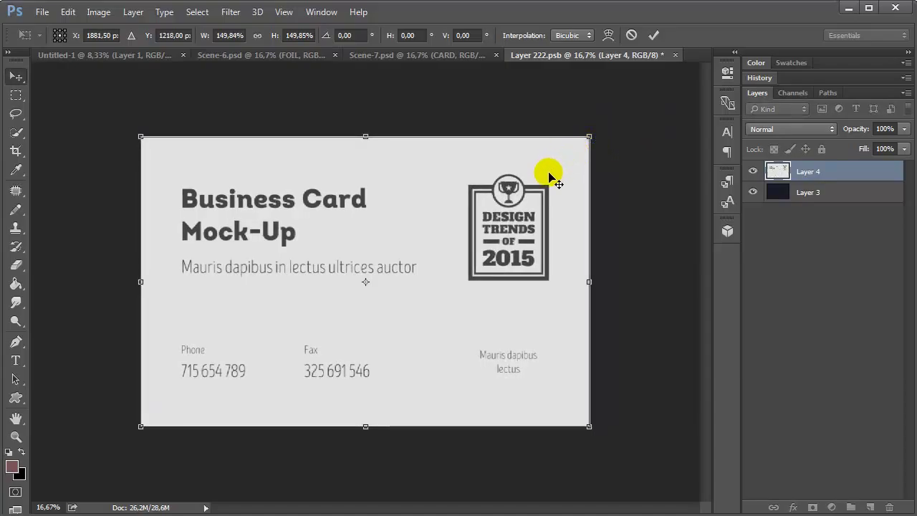
pyautogui.press('Return')
pyautogui.click(675, 55)
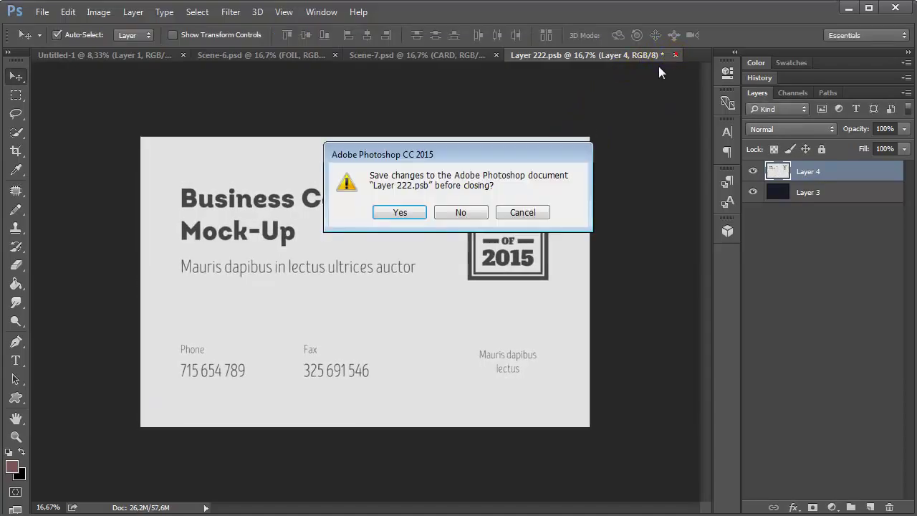
pyautogui.click(405, 211)
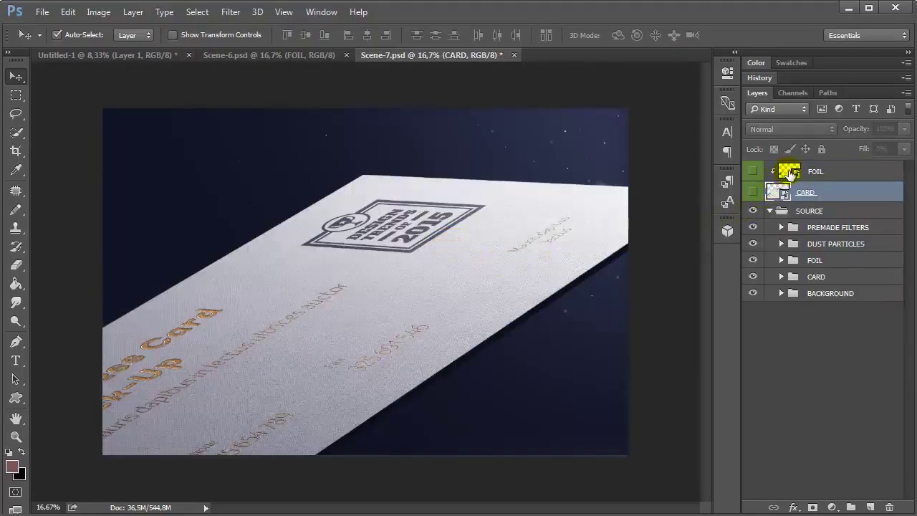
# Open the FOIL smart object, hide Layer 5 in it, then save and close it
pyautogui.doubleClick(789, 173)
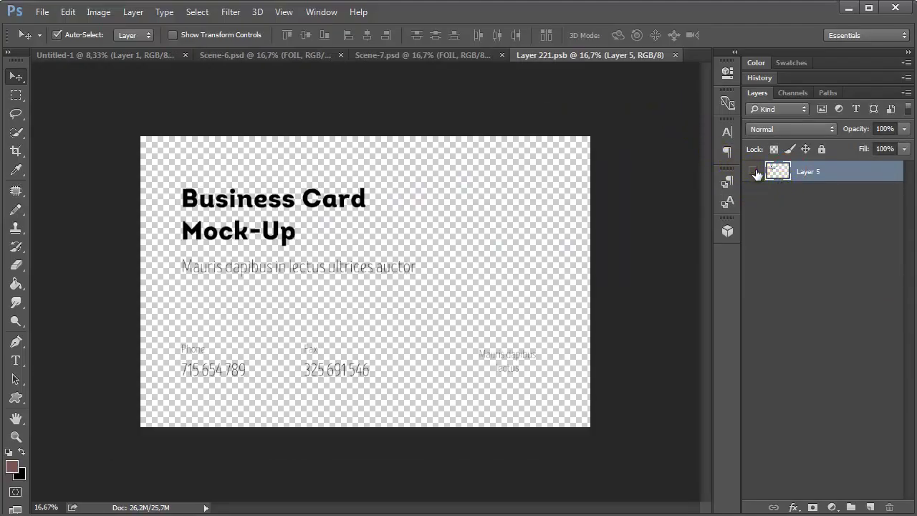
pyautogui.click(755, 171)
pyautogui.click(674, 55)
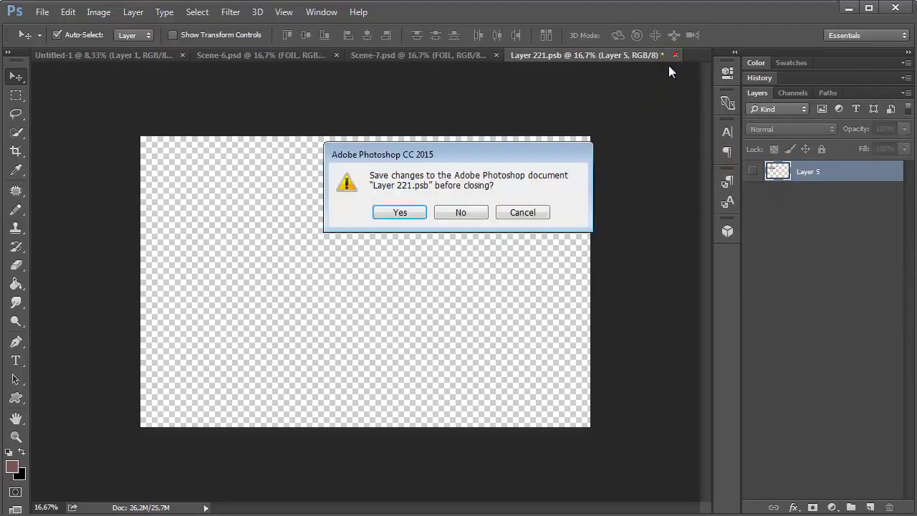
pyautogui.click(403, 212)
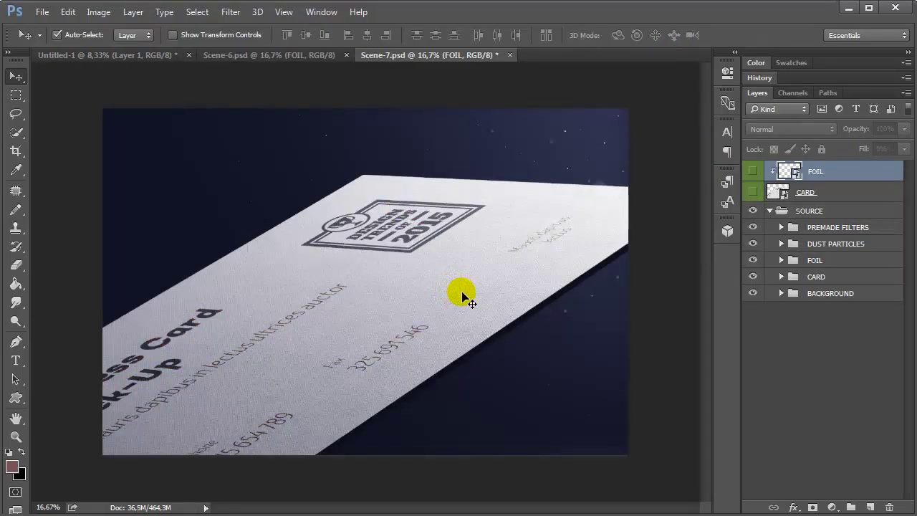
# Fill the BASE COLOR layer in the CARD group with light grey #eeeeee using the Paint Bucket tool
pyautogui.click(781, 278)
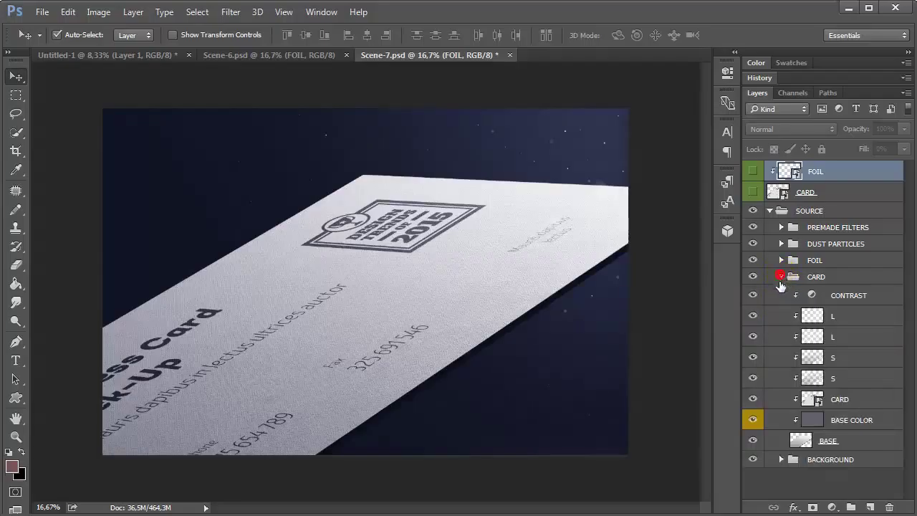
pyautogui.click(835, 424)
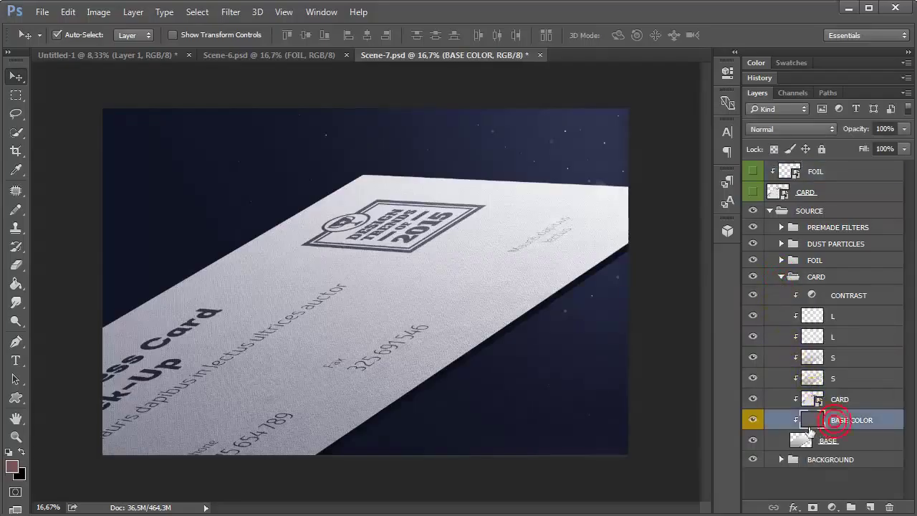
pyautogui.click(12, 468)
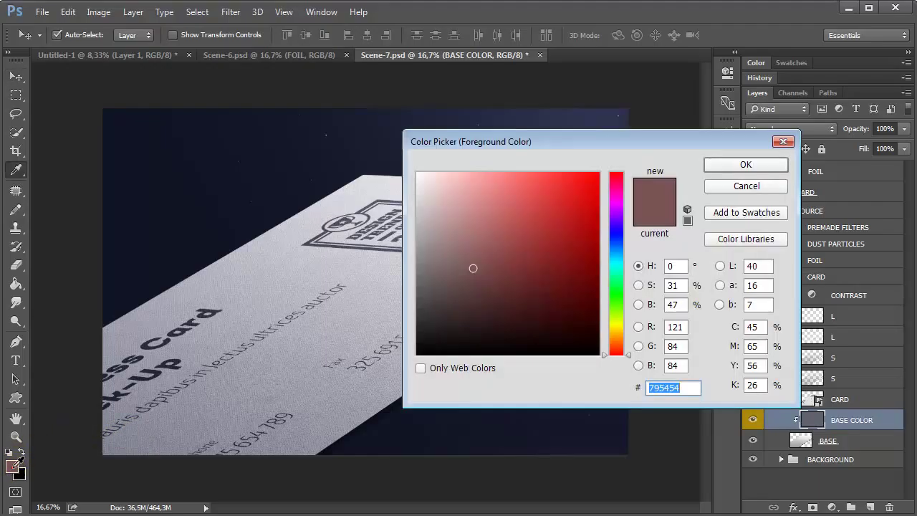
pyautogui.moveTo(436, 225); pyautogui.dragTo(448, 202)
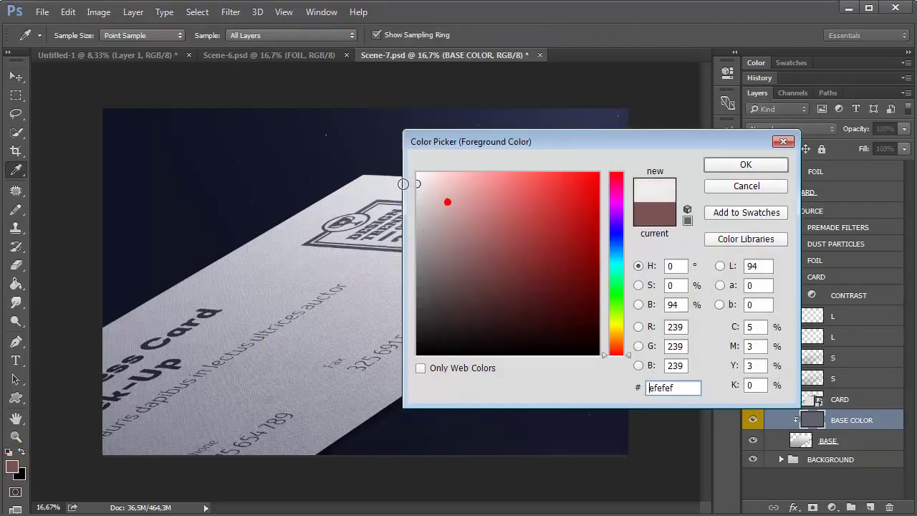
pyautogui.click(418, 174)
pyautogui.click(723, 165)
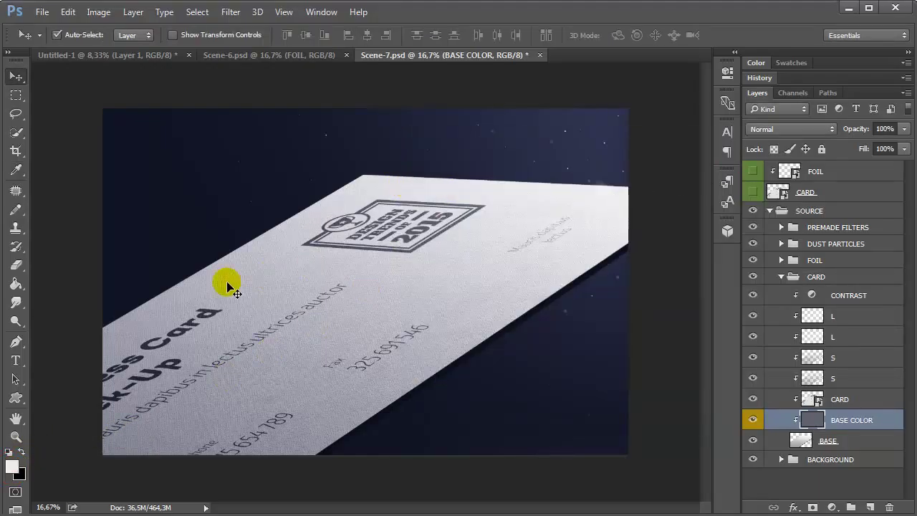
pyautogui.click(16, 284)
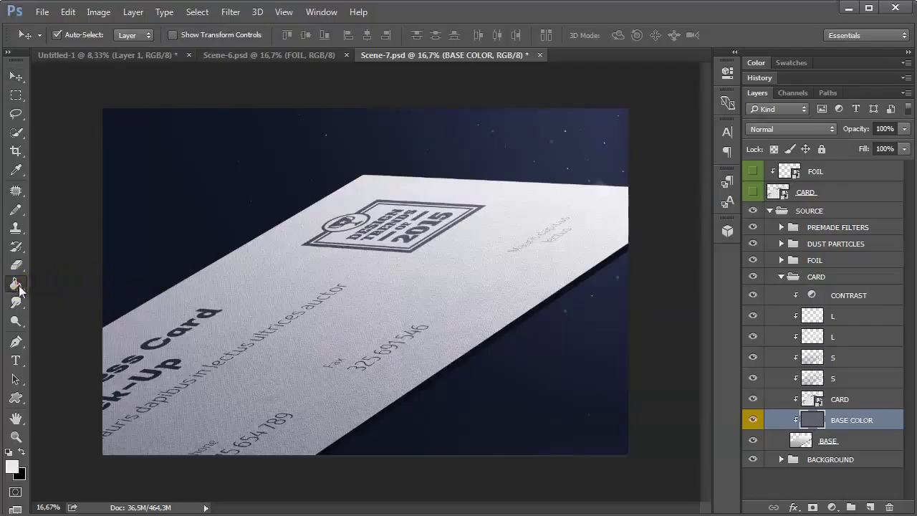
pyautogui.click(475, 349)
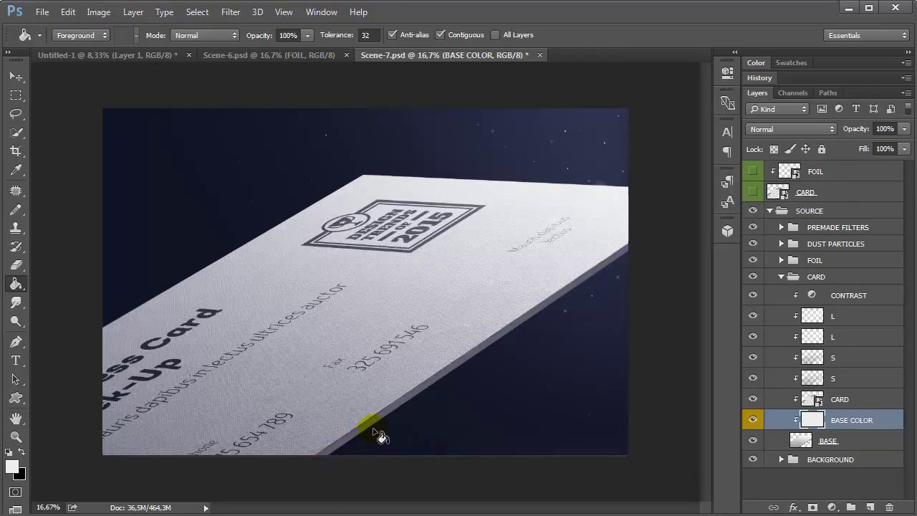
# Refill the BASE COLOR layer with a darker grey, #b5b5b5
pyautogui.click(10, 469)
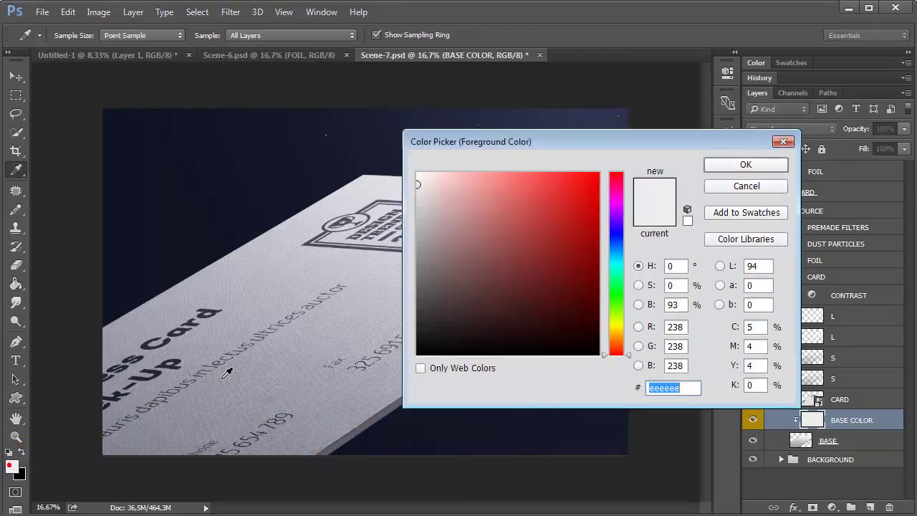
pyautogui.click(414, 217)
pyautogui.moveTo(412, 217); pyautogui.dragTo(405, 226)
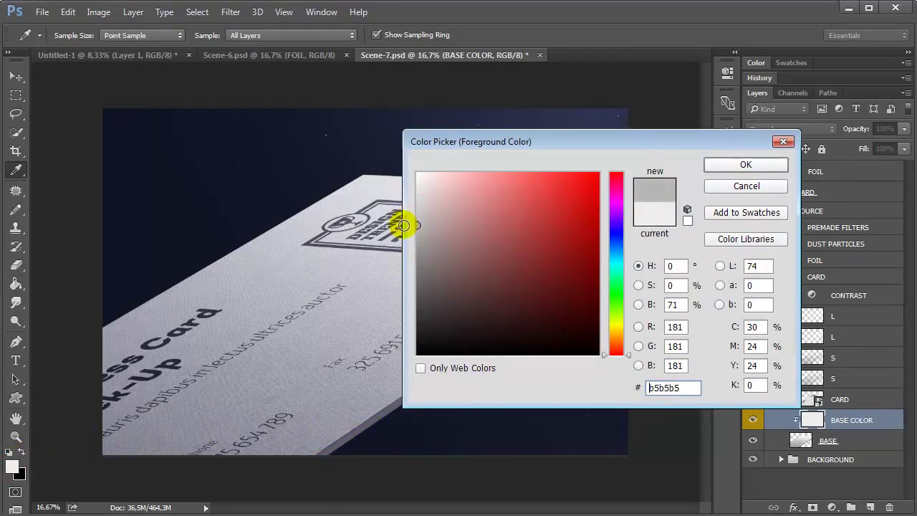
pyautogui.click(720, 164)
pyautogui.press('g')
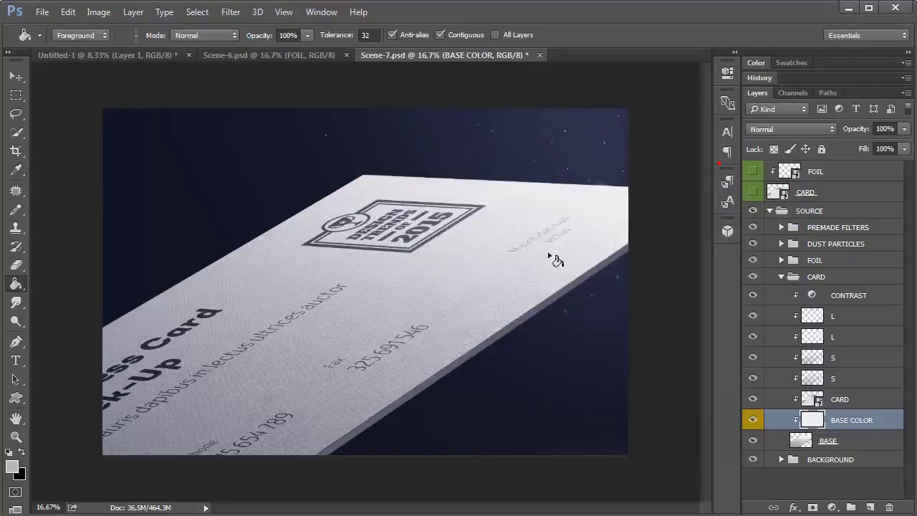
pyautogui.click(466, 327)
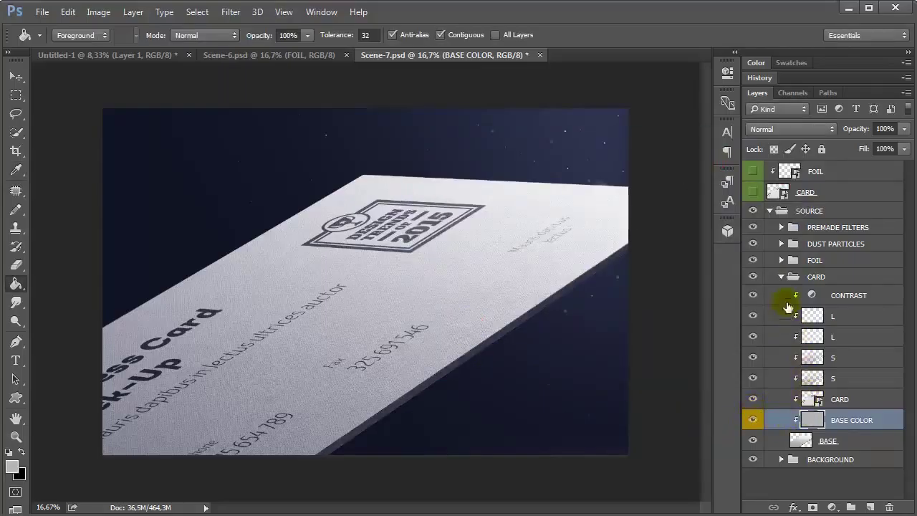
# Collapse the CARD group and make the BG 2 layer in the BACKGROUND group visible
pyautogui.click(781, 277)
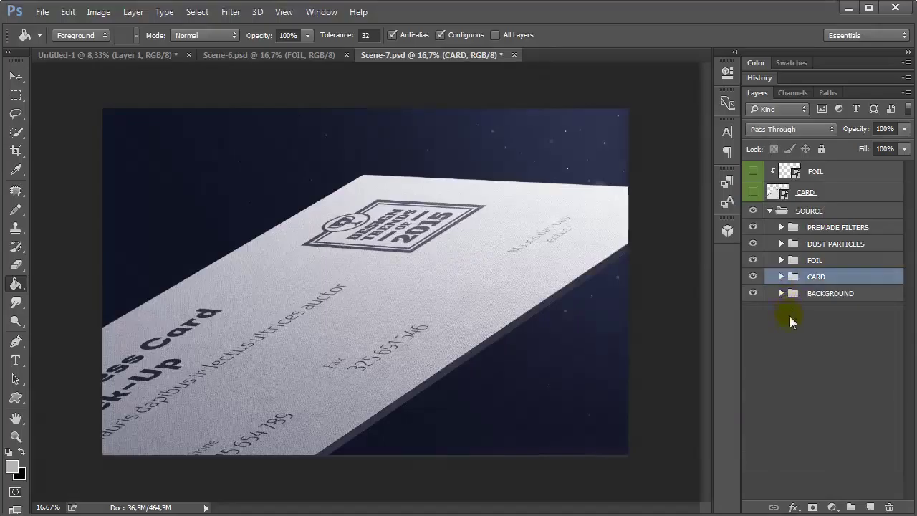
pyautogui.click(788, 343)
pyautogui.click(781, 293)
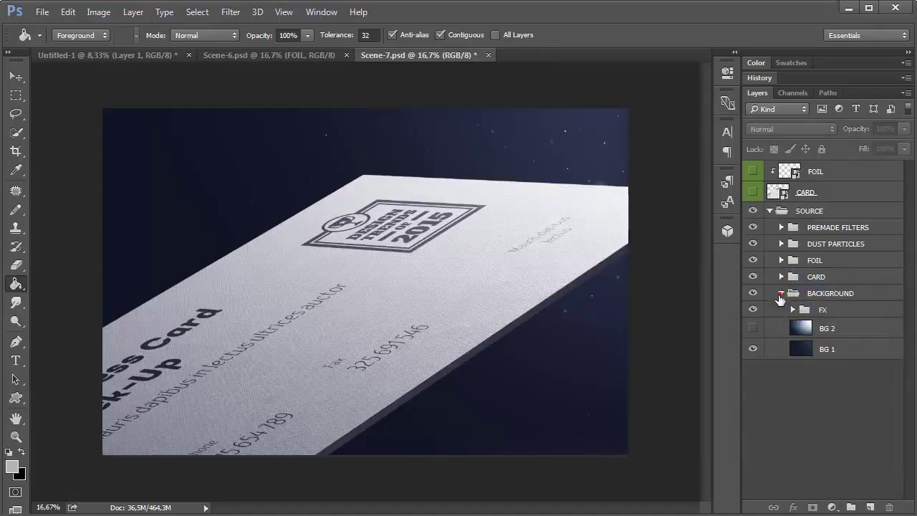
pyautogui.click(787, 329)
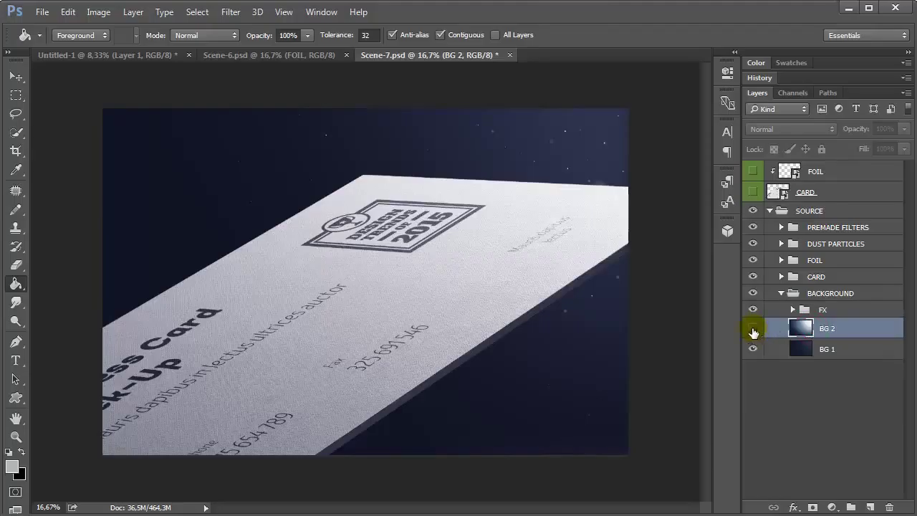
pyautogui.click(753, 330)
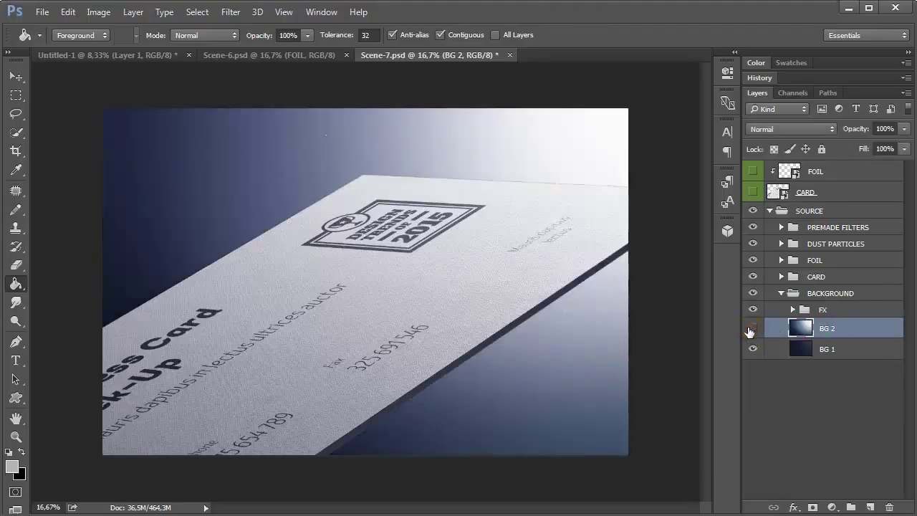
pyautogui.click(751, 331)
pyautogui.click(752, 330)
# Fill the BASE COLOR layer in the CARD group with a light grey of about #eaeaea
pyautogui.click(781, 277)
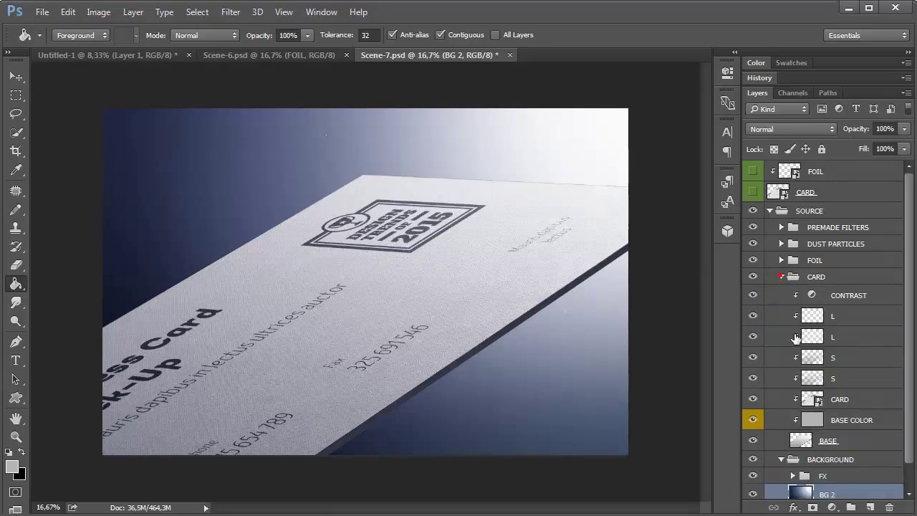
pyautogui.click(824, 419)
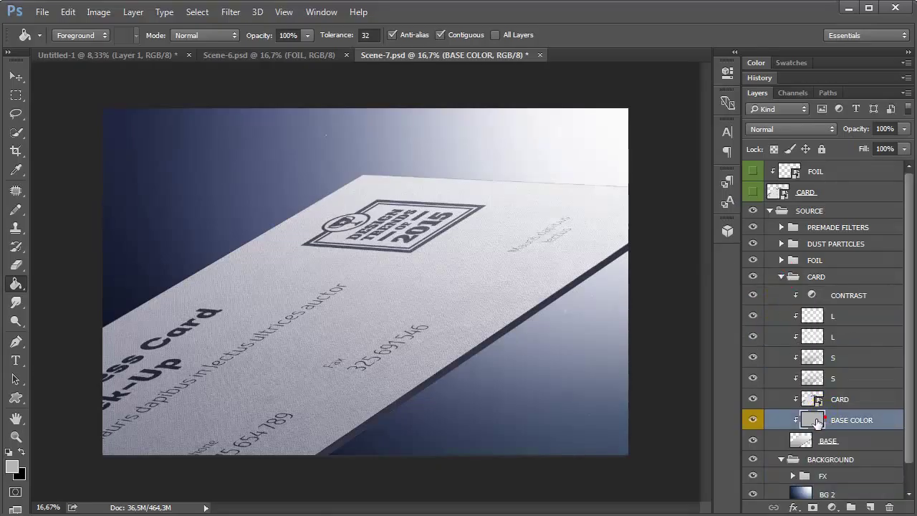
pyautogui.click(13, 467)
pyautogui.write('ececec')
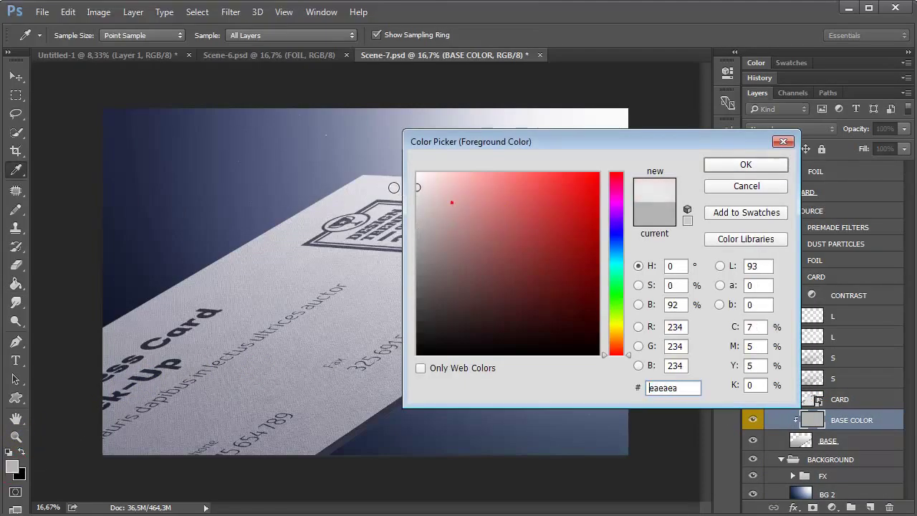
pyautogui.click(746, 164)
pyautogui.press('g')
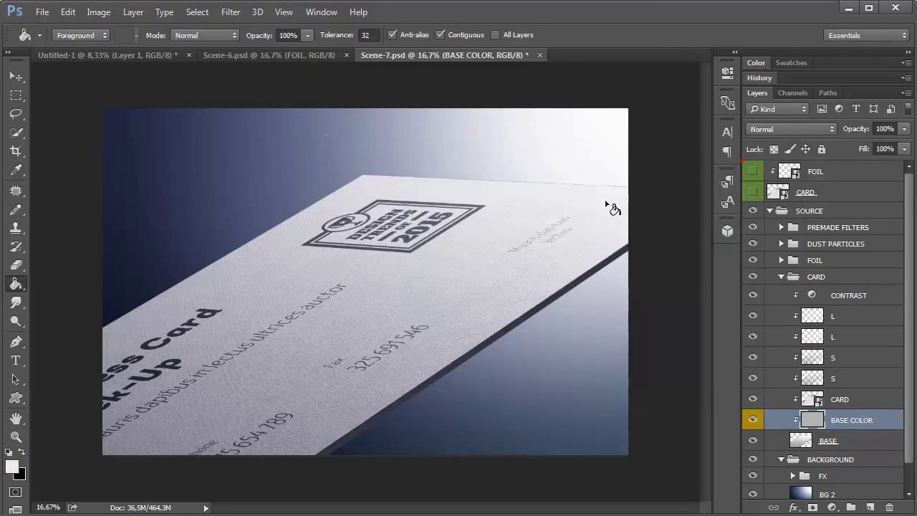
pyautogui.click(479, 310)
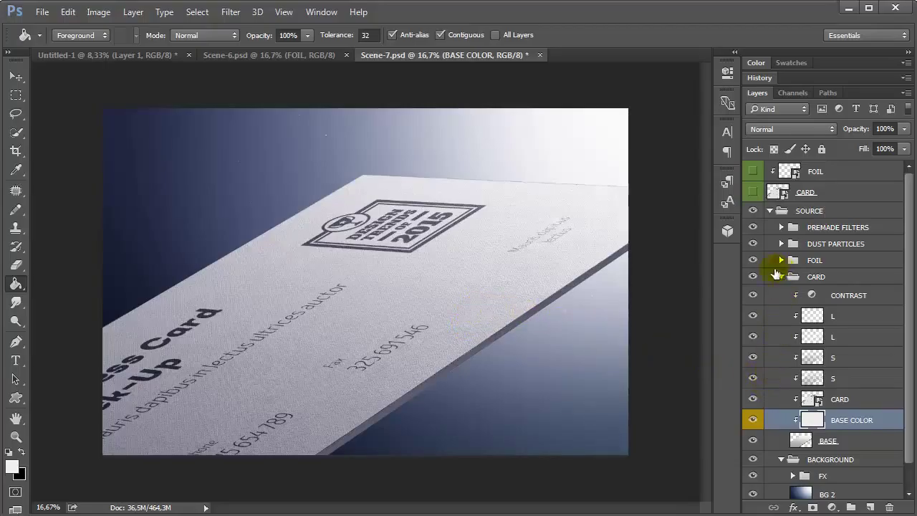
# Collapse the CARD group and stamp all visible layers onto a new layer at the top of the stack
pyautogui.click(781, 277)
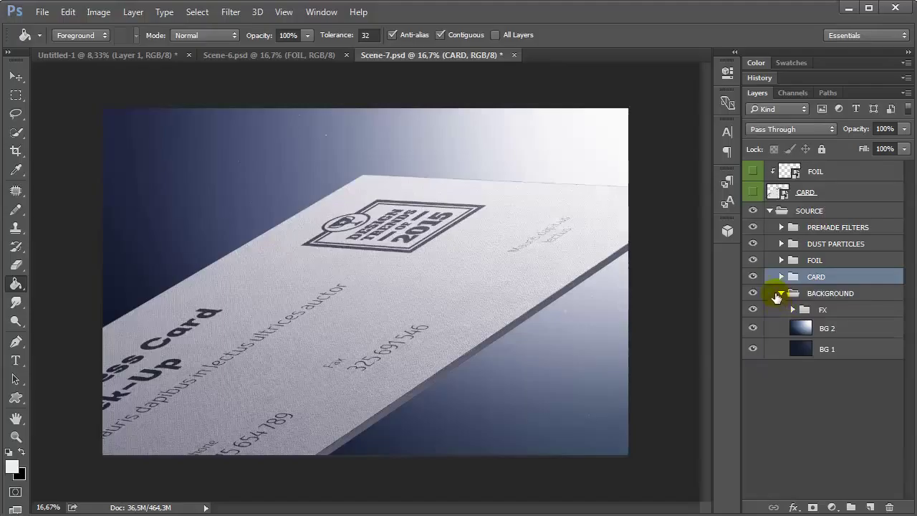
pyautogui.click(806, 174)
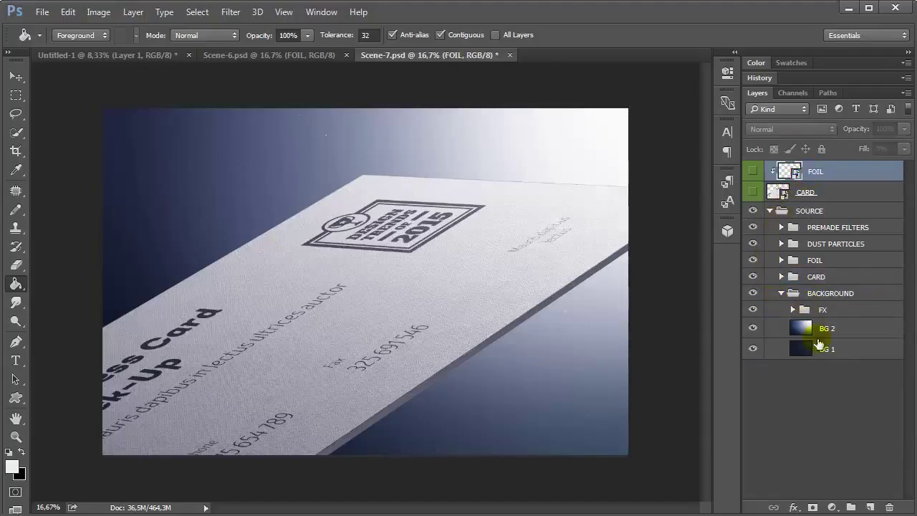
pyautogui.click(869, 507)
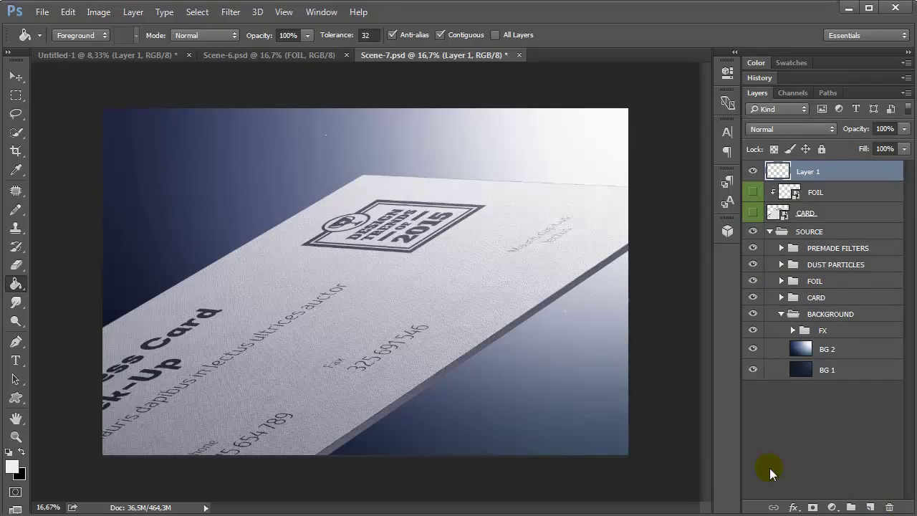
pyautogui.hotkey('ctrl', 'shift', 'alt', 'e')
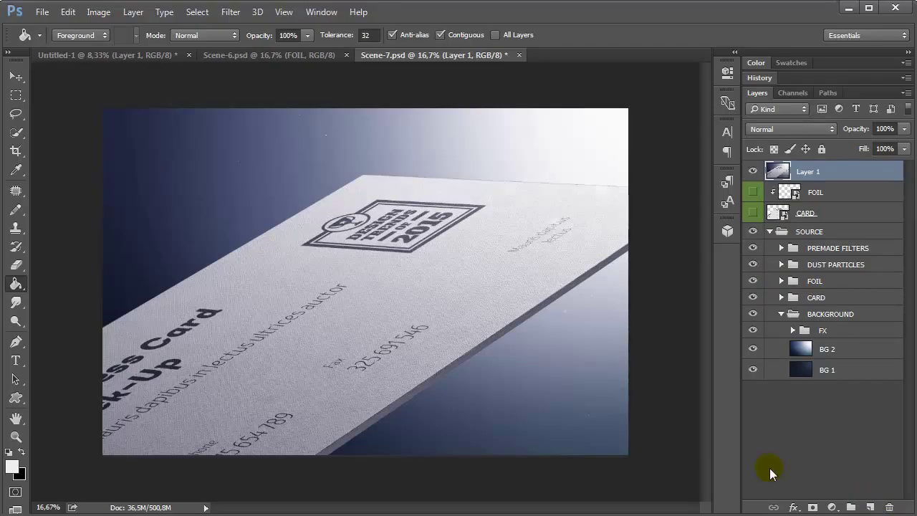
# Start the Lens Blur filter on the stamped layer, focus on the middle of the card and set the radius to 100
pyautogui.click(227, 15)
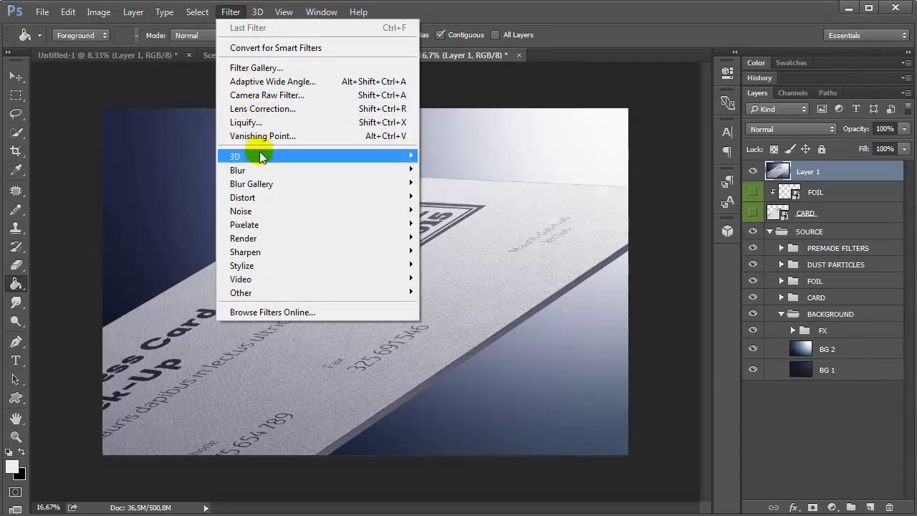
pyautogui.moveTo(259, 169)
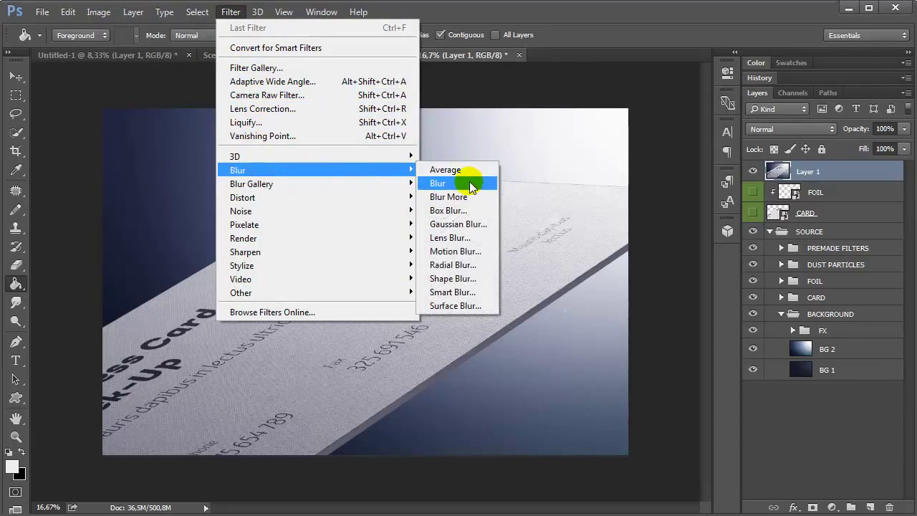
pyautogui.click(474, 239)
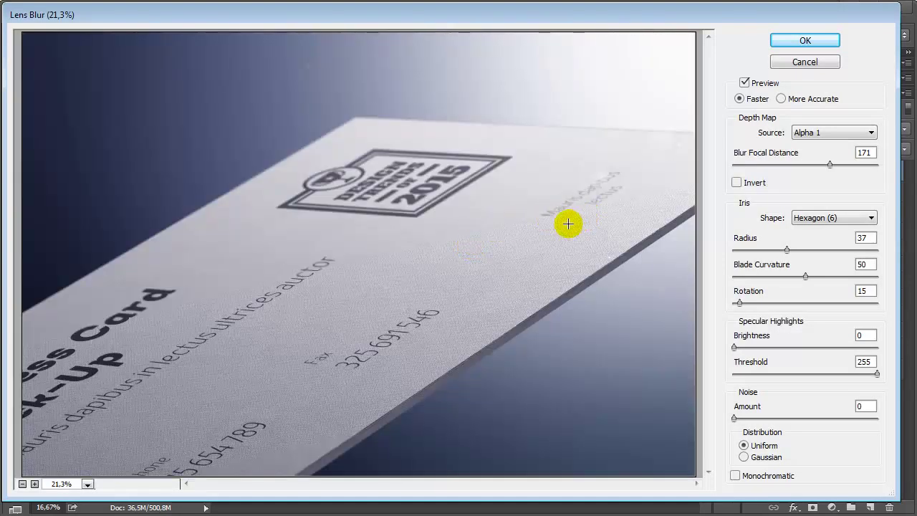
pyautogui.click(447, 239)
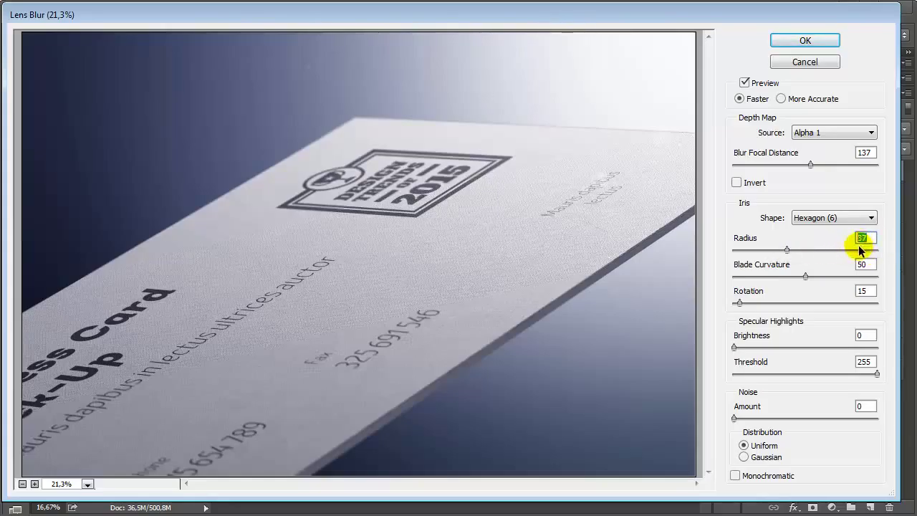
pyautogui.write('100')
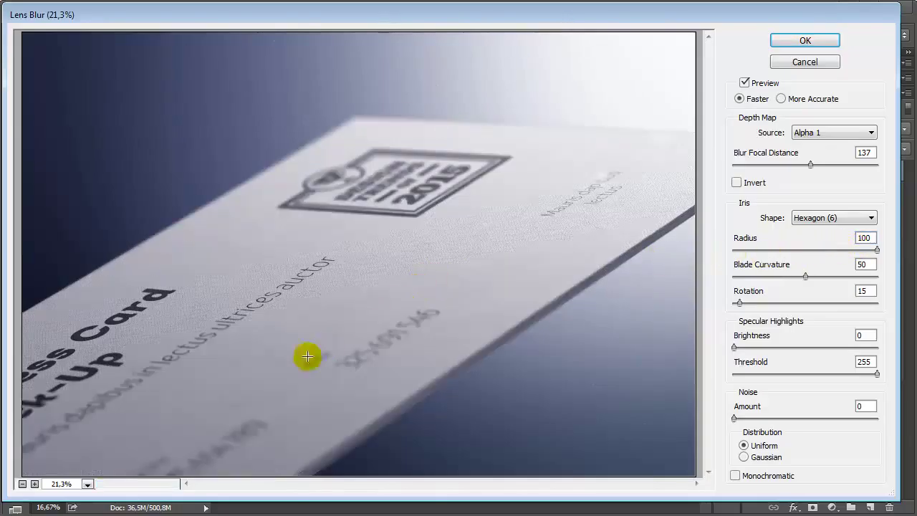
# Try Lens Blur focal distances of 178, 107 and 136 by refocusing on different areas of the card, and leave the filter
pyautogui.click(353, 373)
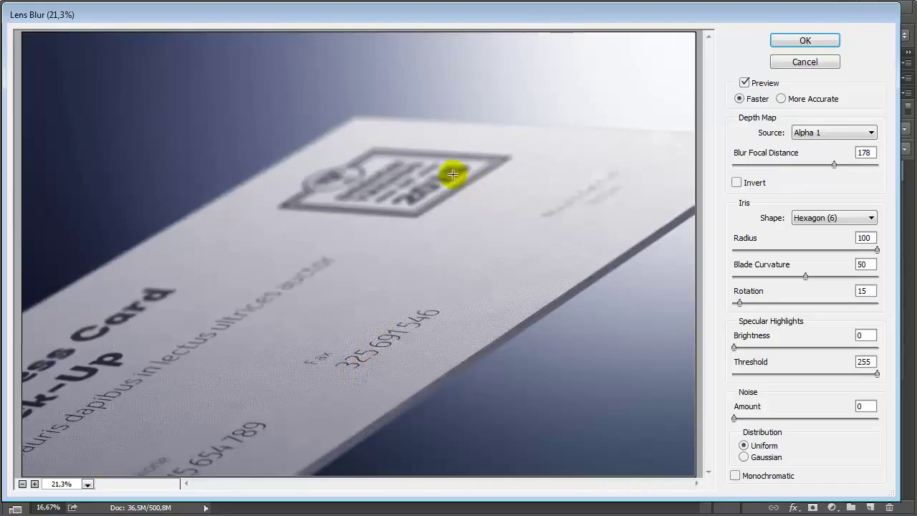
pyautogui.click(447, 255)
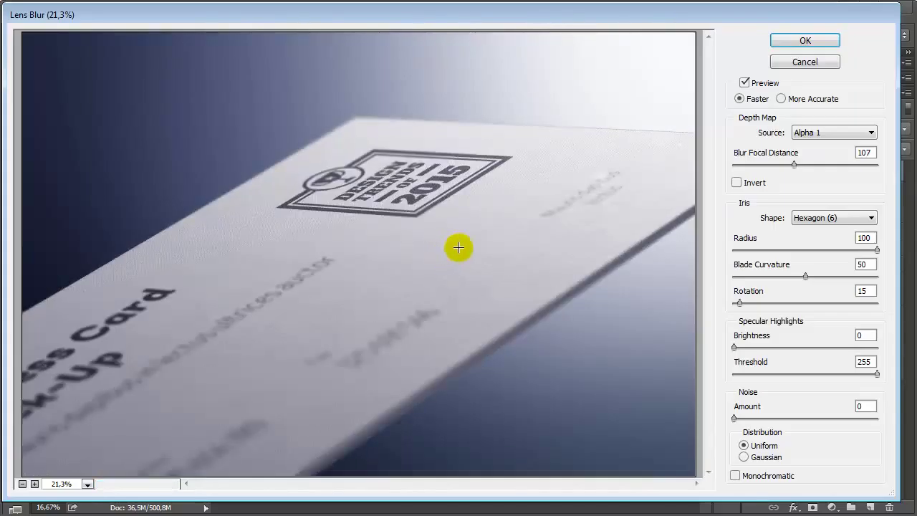
pyautogui.click(578, 208)
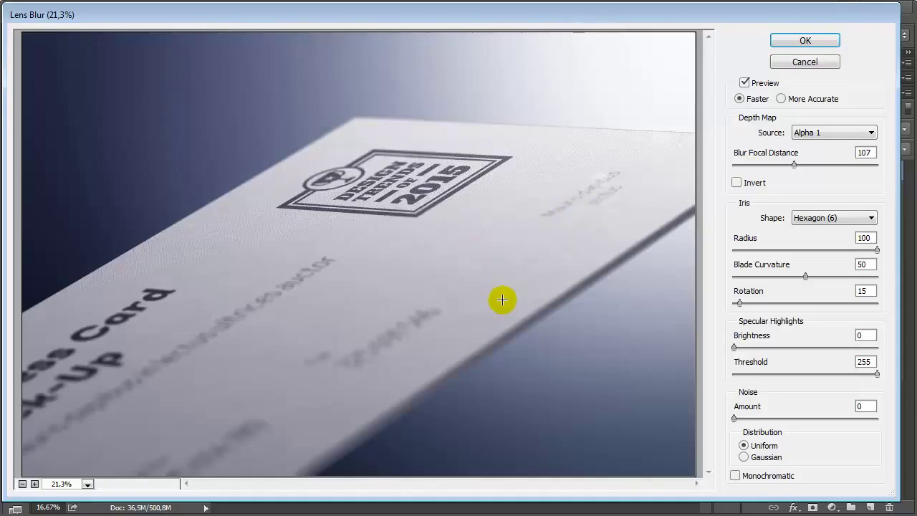
pyautogui.click(502, 300)
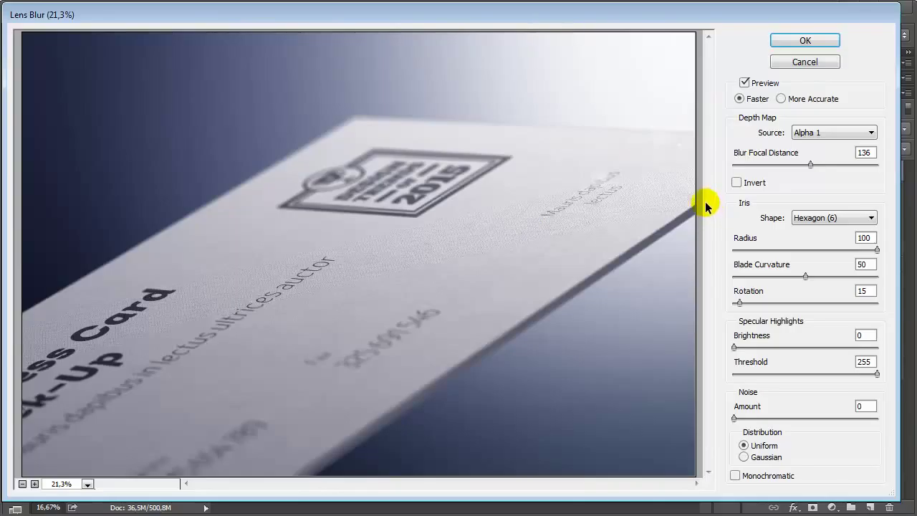
pyautogui.press('Return')
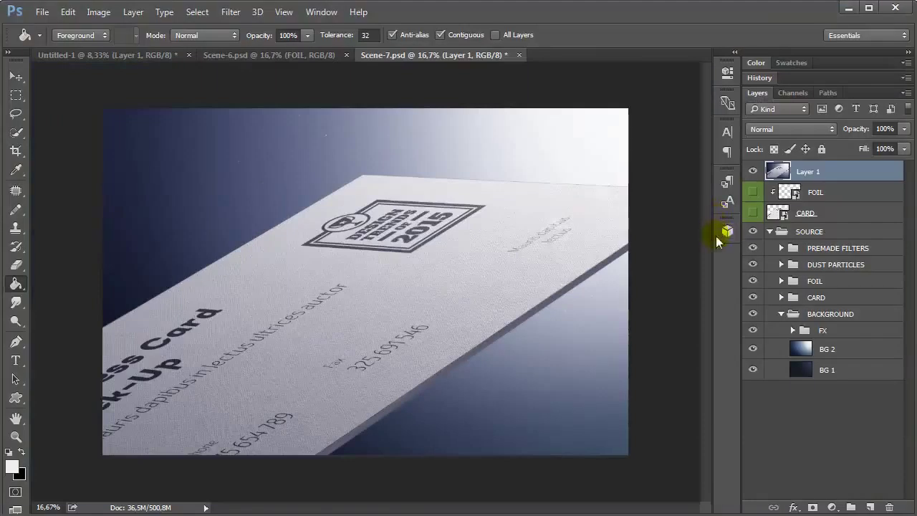
# Delete the stamped layer above the FOIL layer
pyautogui.click(890, 508)
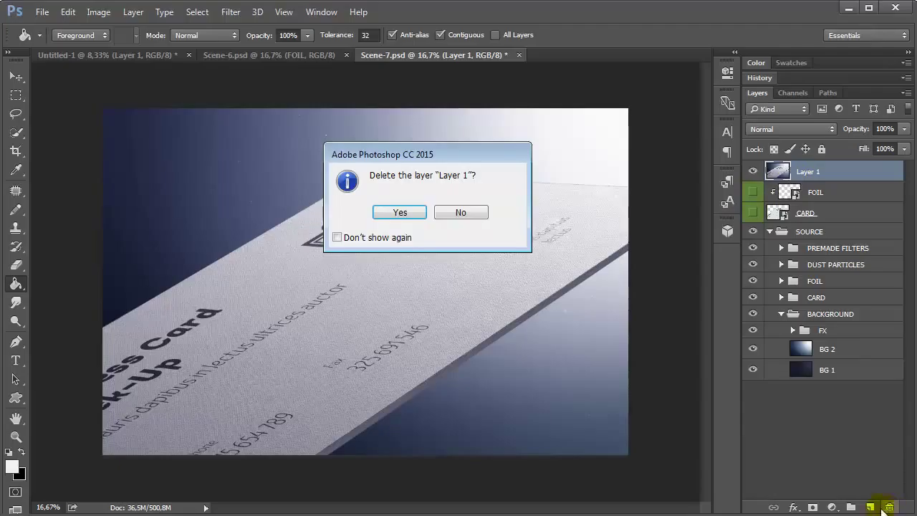
pyautogui.click(401, 212)
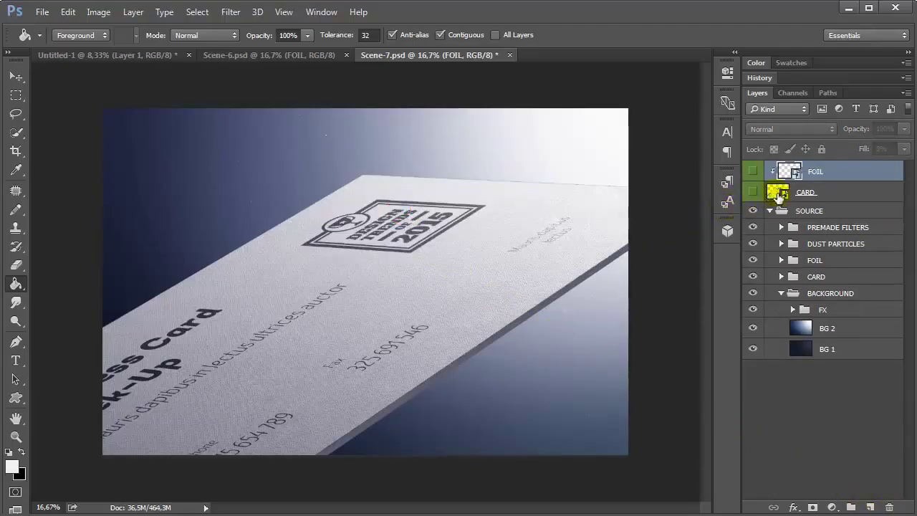
# Open the CARD smart object's contents, hide Layer 4 to expose the dark Layer 3, and save and close the contents
pyautogui.click(778, 194)
pyautogui.doubleClick(777, 194)
pyautogui.click(752, 171)
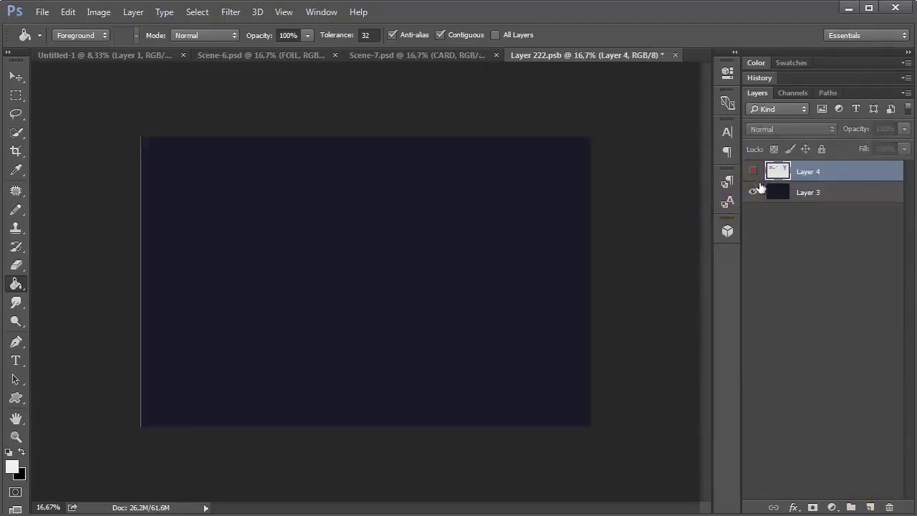
pyautogui.click(778, 195)
pyautogui.hotkey('ctrl', 's')
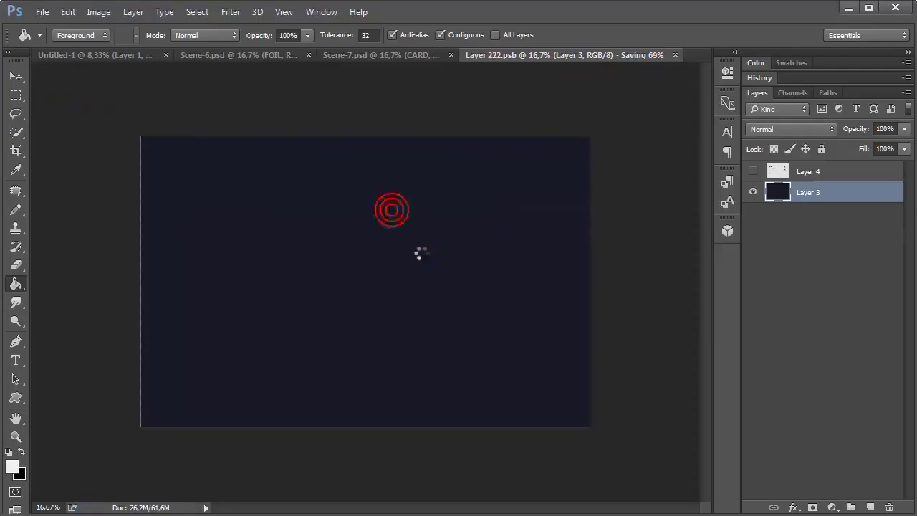
pyautogui.hotkey('ctrl', 'w')
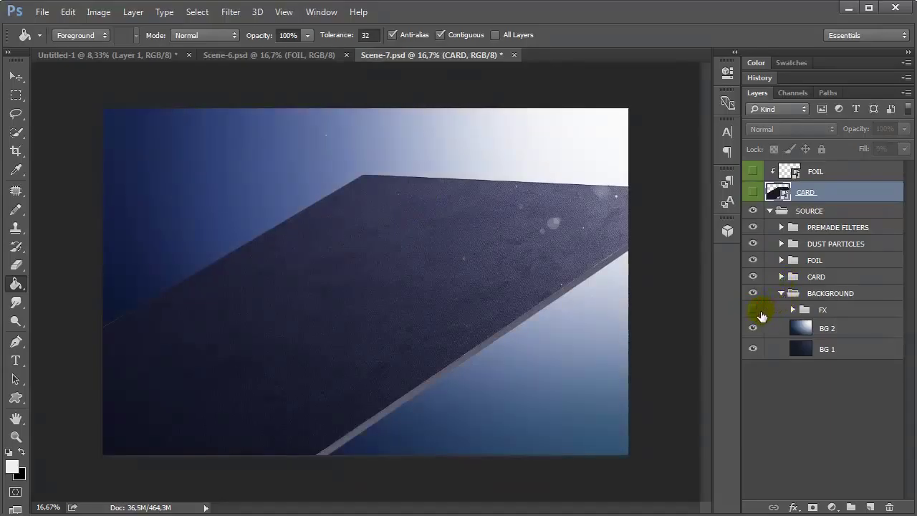
# Hide the BG 2 layer in the BACKGROUND group and collapse the group
pyautogui.click(751, 330)
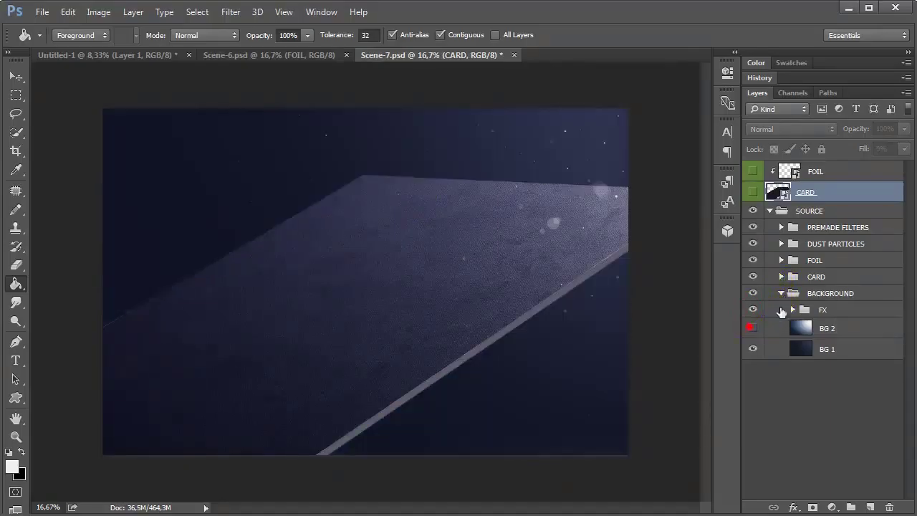
pyautogui.click(782, 294)
# Fill the BASE COLOR layer in the CARD group with dark grey #545454 using the Paint Bucket tool
pyautogui.click(781, 276)
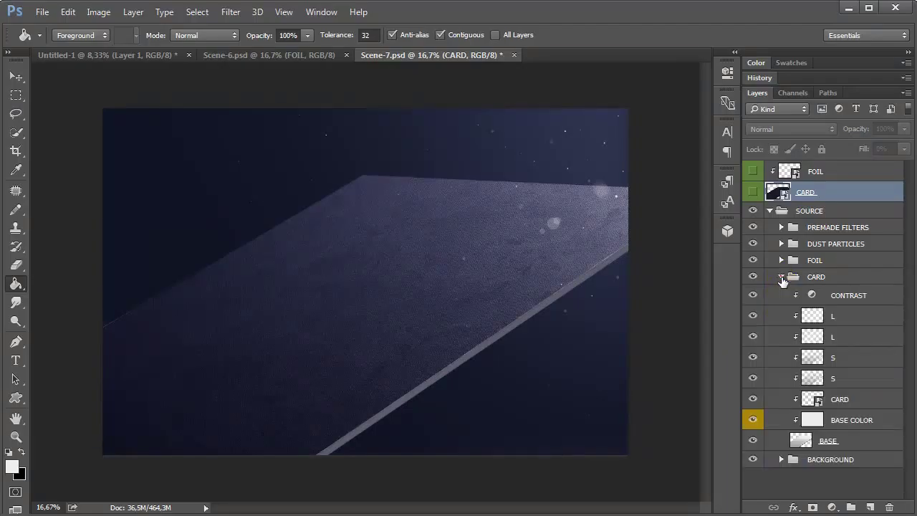
pyautogui.click(823, 421)
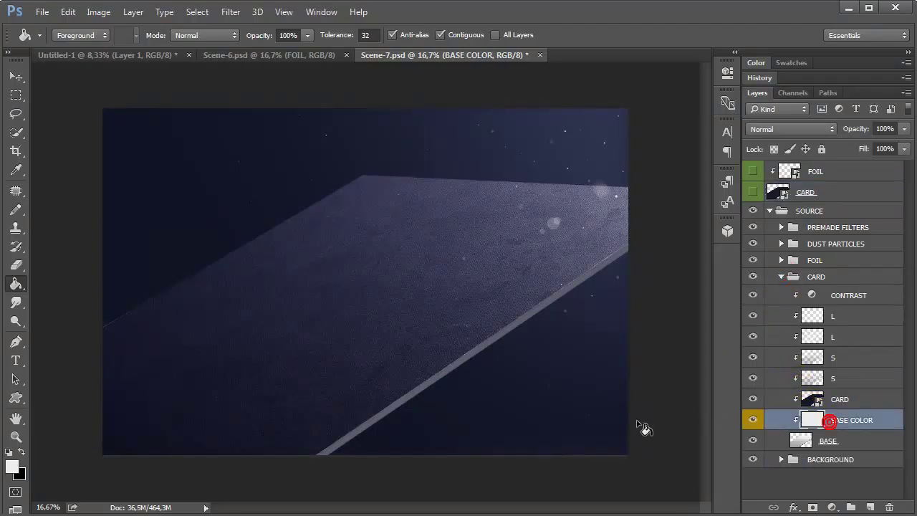
pyautogui.click(12, 466)
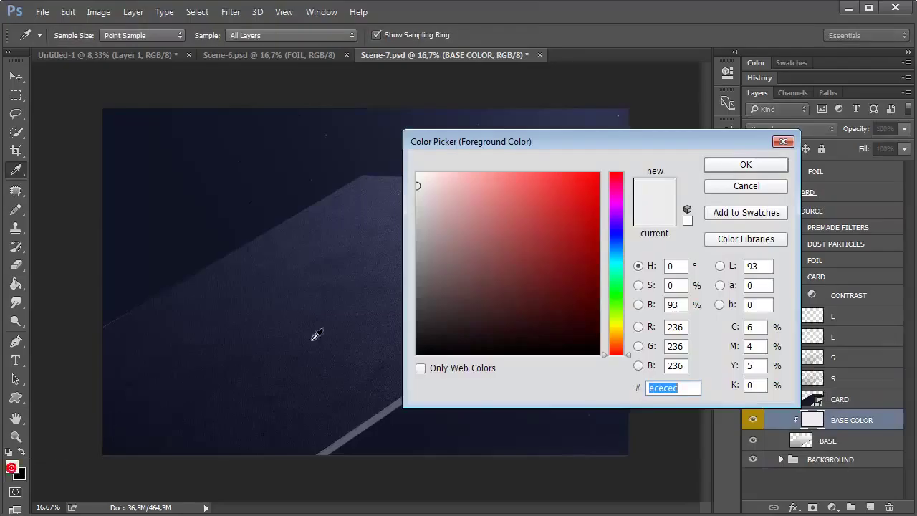
pyautogui.moveTo(459, 273); pyautogui.dragTo(401, 295)
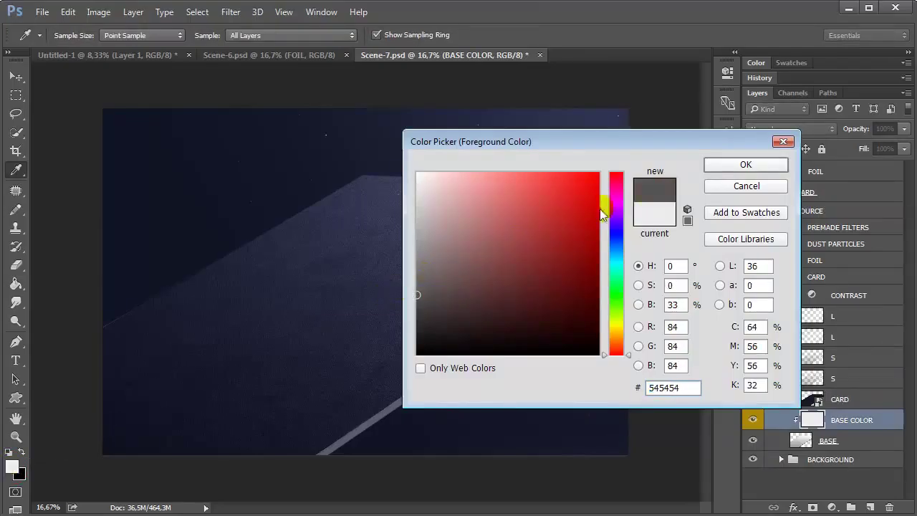
pyautogui.click(720, 167)
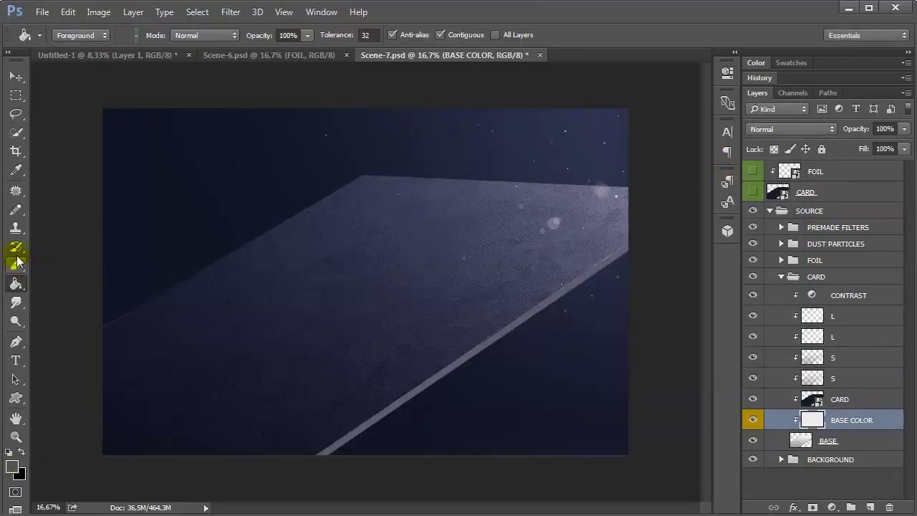
pyautogui.click(456, 372)
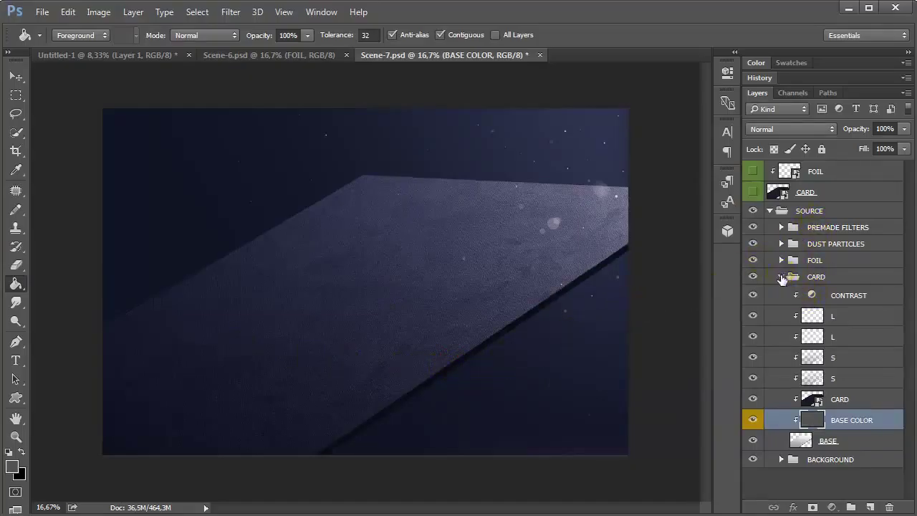
# Collapse the CARD group and compare the scene with the DUST PARTICLES group hidden and shown
pyautogui.click(781, 277)
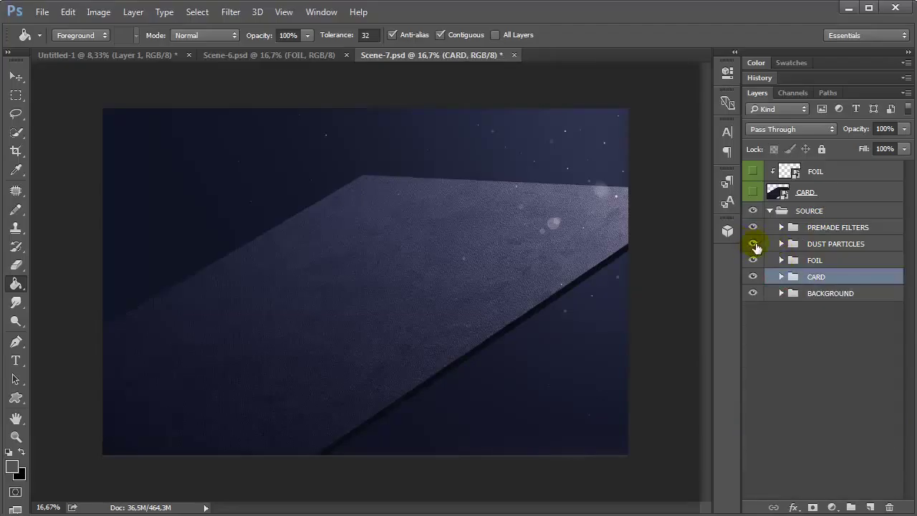
pyautogui.click(753, 243)
pyautogui.click(753, 244)
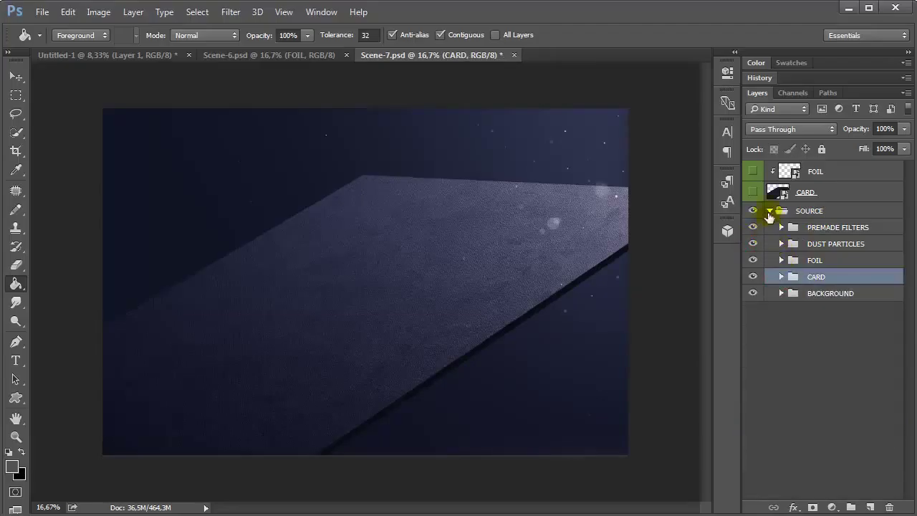
# Open the FOIL smart object's contents, make the Layer 5 text design visible, and close the contents with the changes saved
pyautogui.doubleClick(786, 172)
pyautogui.click(752, 172)
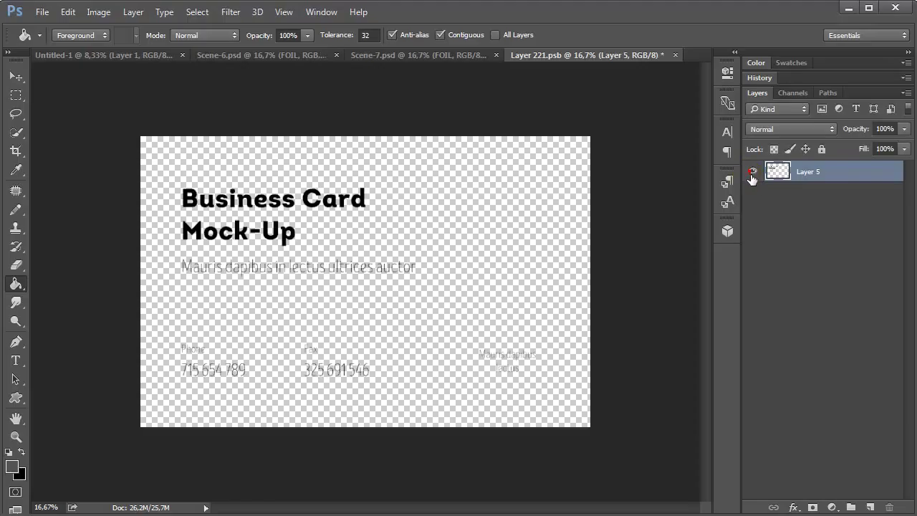
pyautogui.click(675, 56)
pyautogui.click(406, 210)
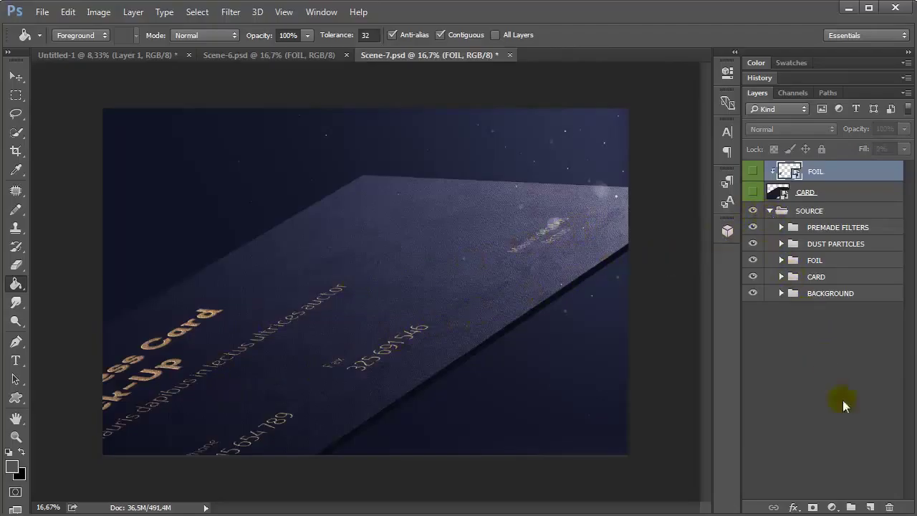
# Stamp all visible layers onto a new top layer for a blur filter, and delete that layer without applying one
pyautogui.click(870, 507)
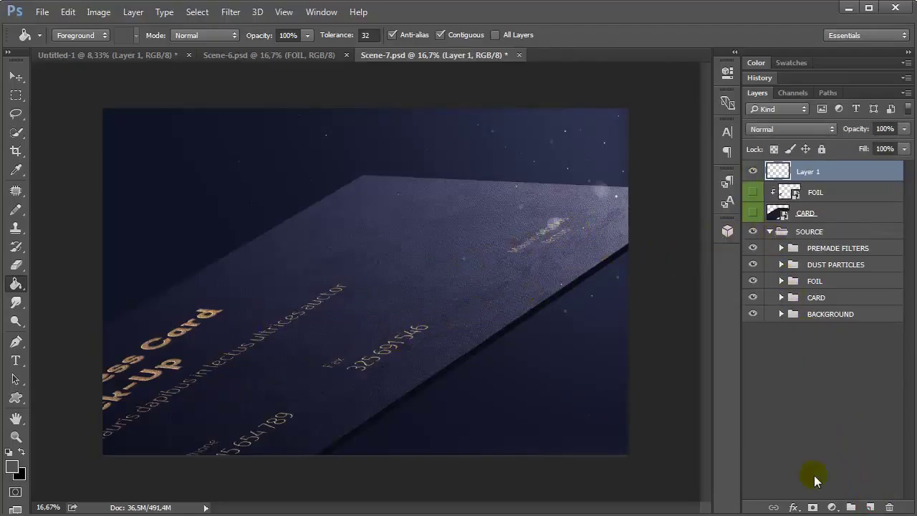
pyautogui.hotkey('ctrl', 'shift', 'alt', 'e')
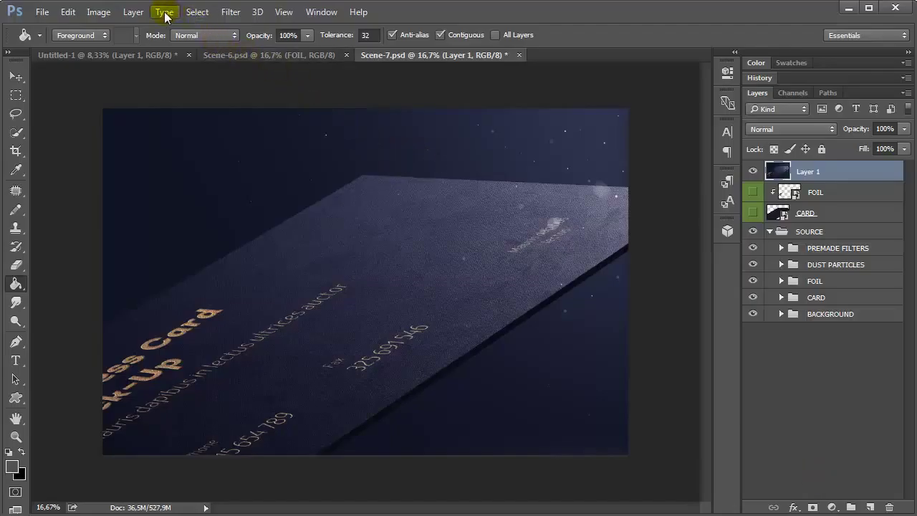
pyautogui.click(228, 14)
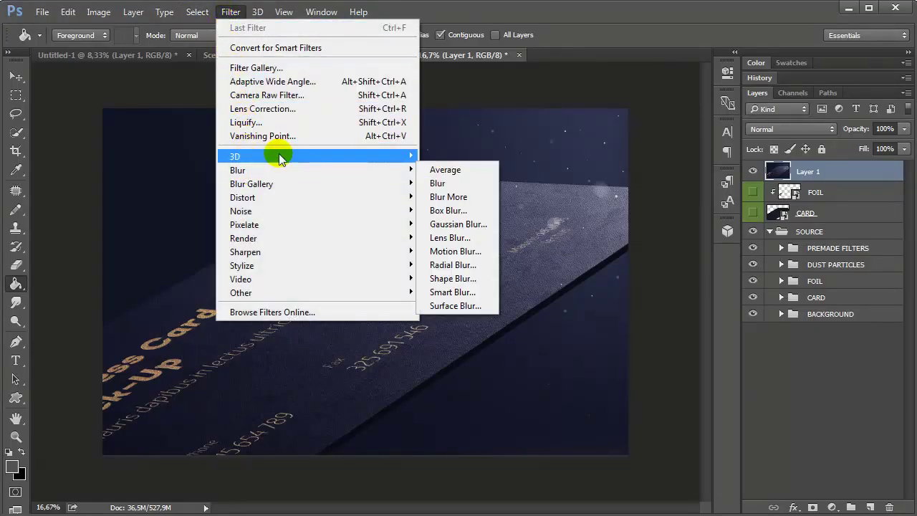
pyautogui.click(581, 28)
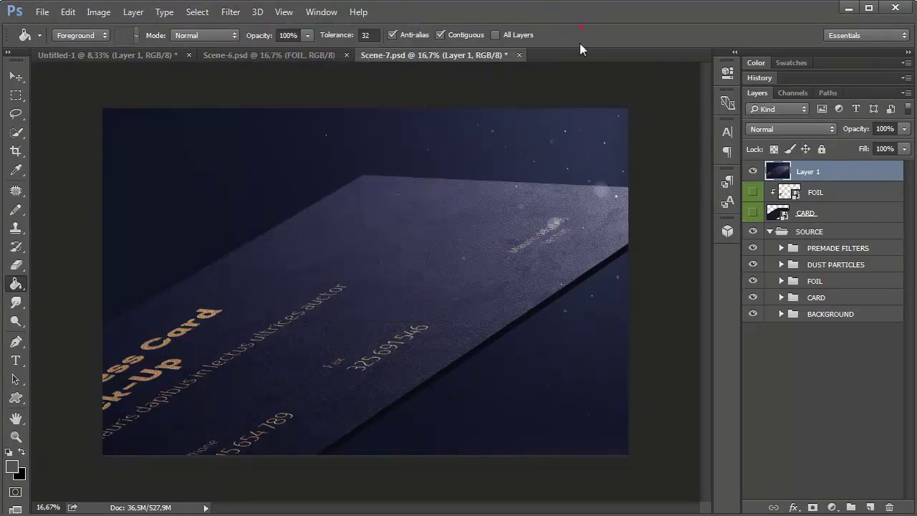
pyautogui.click(889, 509)
pyautogui.click(419, 211)
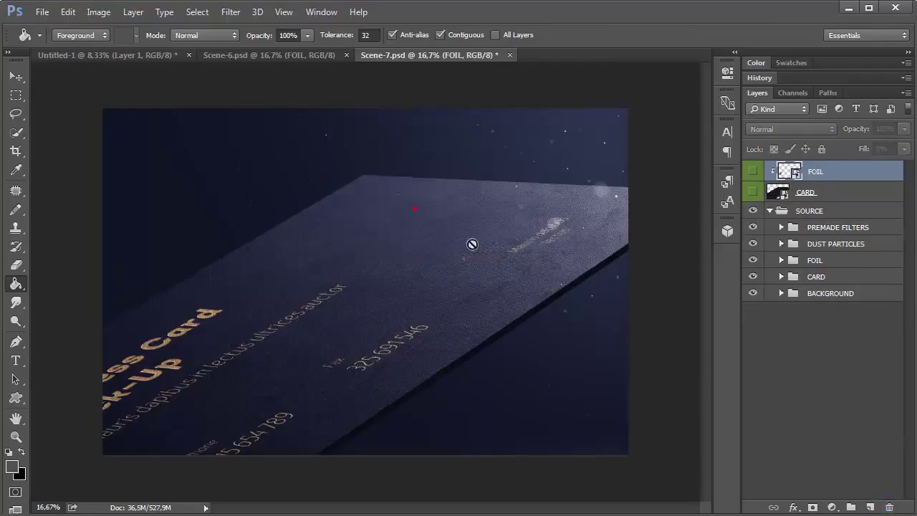
# Expand the PREMADE FILTERS group, replace filter 1 with filter 4, and compare the scene with filters 2, 3 and 1 toggled
pyautogui.click(781, 227)
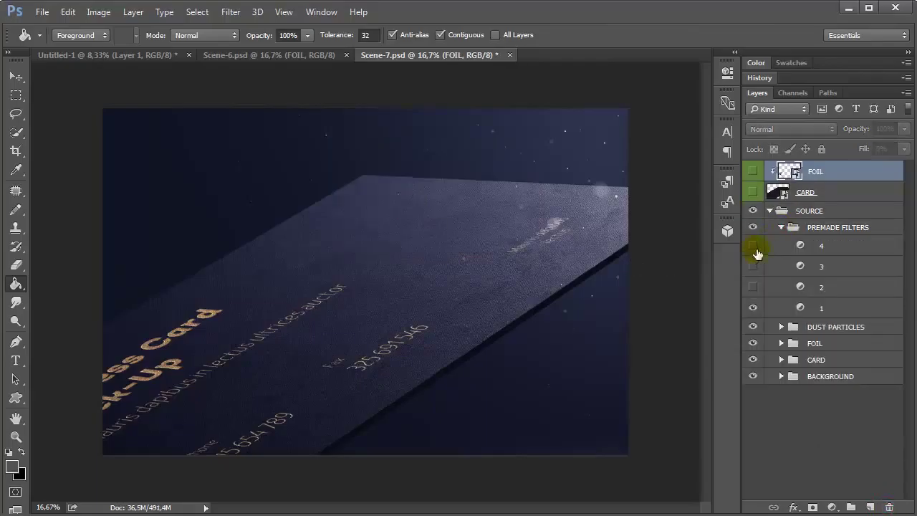
pyautogui.click(752, 308)
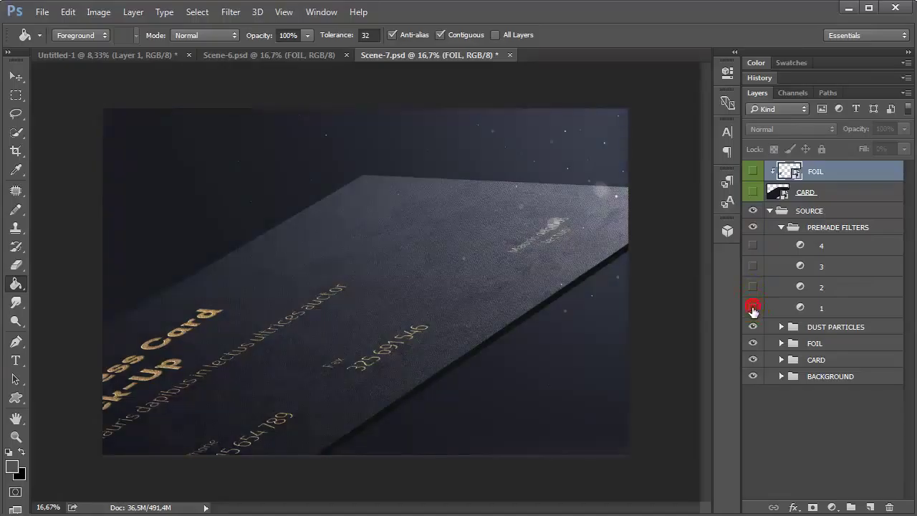
pyautogui.click(752, 245)
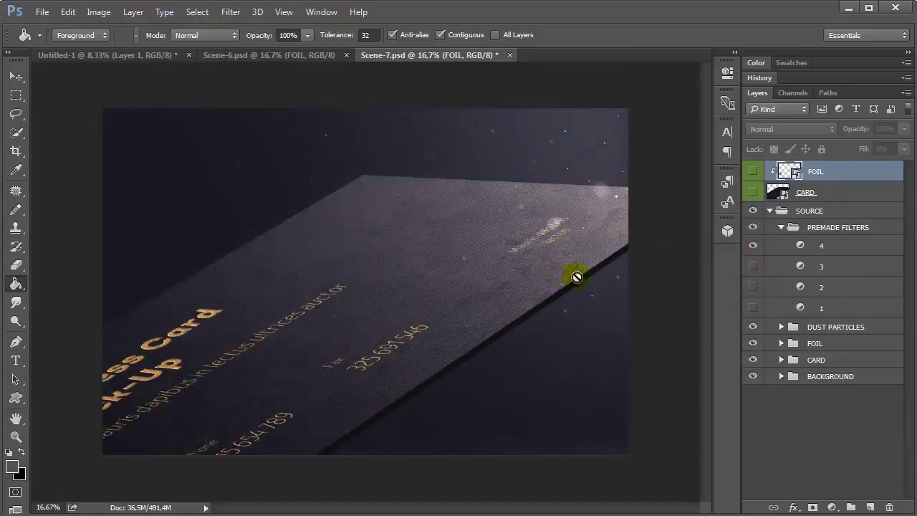
pyautogui.click(753, 288)
pyautogui.click(753, 288)
pyautogui.click(753, 266)
pyautogui.click(750, 268)
pyautogui.click(752, 307)
pyautogui.click(753, 307)
pyautogui.click(752, 246)
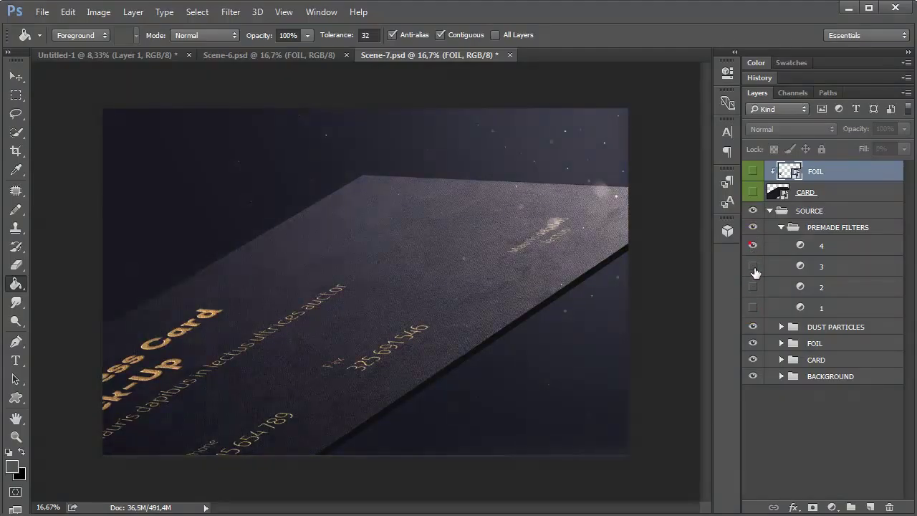
# Show premade filter 1 together with filter 4, lower filter 1's opacity to 31%, and collapse the PREMADE FILTERS group
pyautogui.click(752, 308)
pyautogui.click(752, 307)
pyautogui.click(752, 309)
pyautogui.click(815, 308)
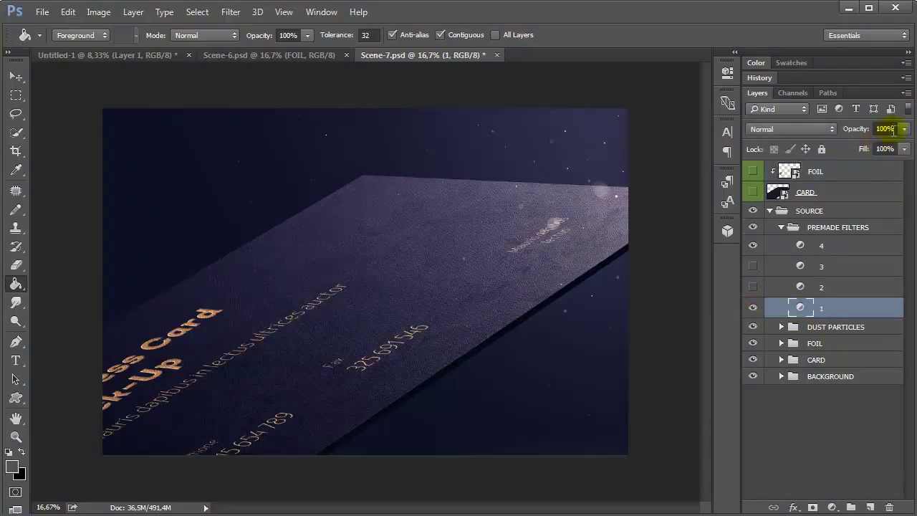
pyautogui.click(905, 129)
pyautogui.moveTo(867, 146); pyautogui.dragTo(851, 149)
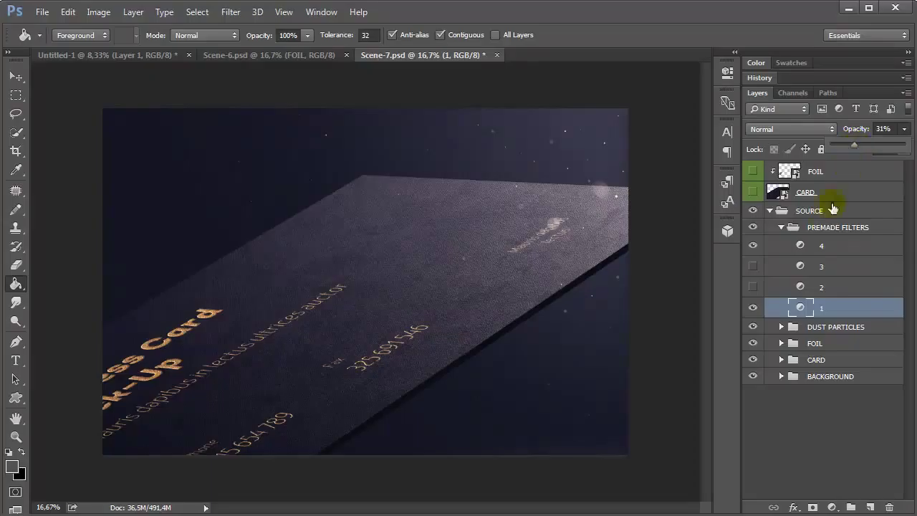
pyautogui.click(780, 227)
# Add a new layer above the top FOIL layer and stamp all visible layers onto it
pyautogui.click(804, 171)
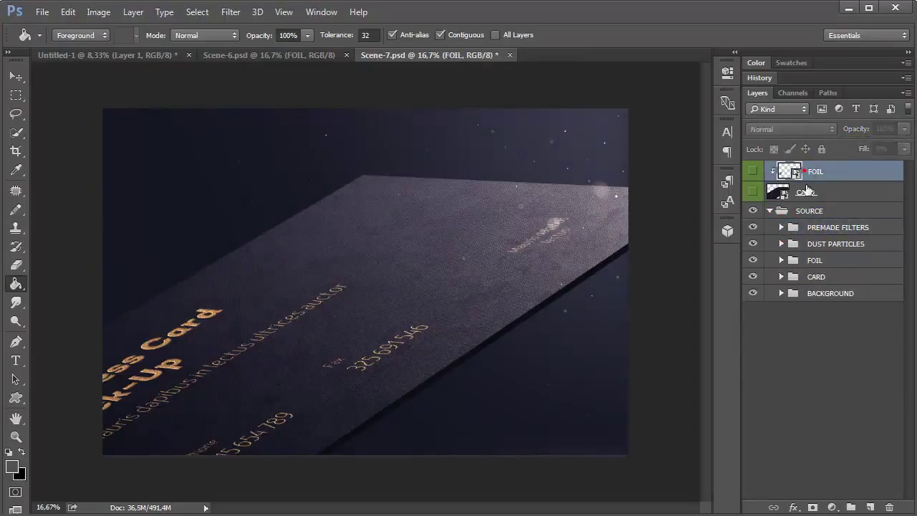
pyautogui.click(870, 506)
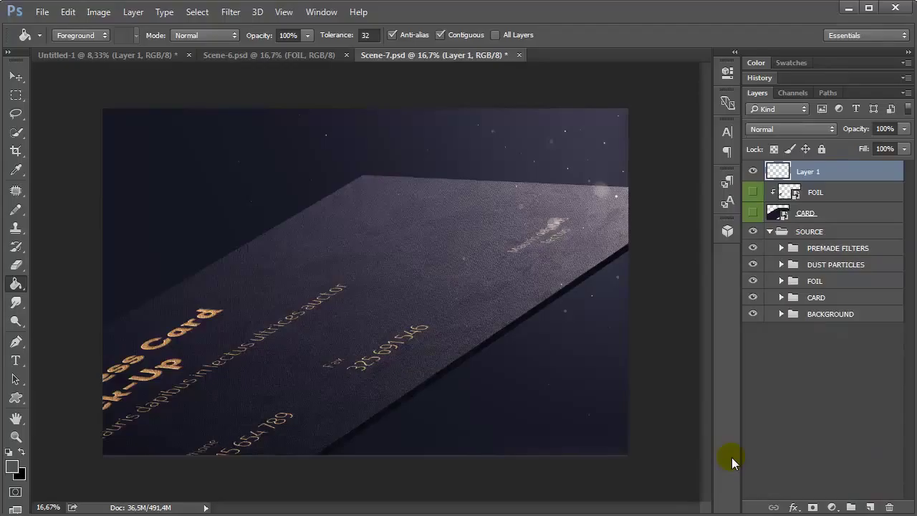
pyautogui.hotkey('ctrl', 'shift', 'alt', 'e')
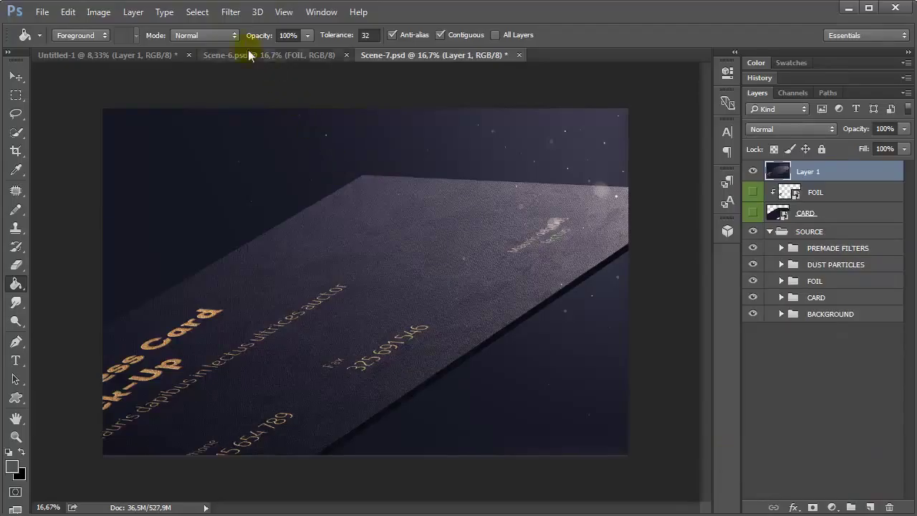
# Try a Lens Blur on the stamped layer with Alpha 1 as depth map, focusing on the card's far end
pyautogui.click(230, 12)
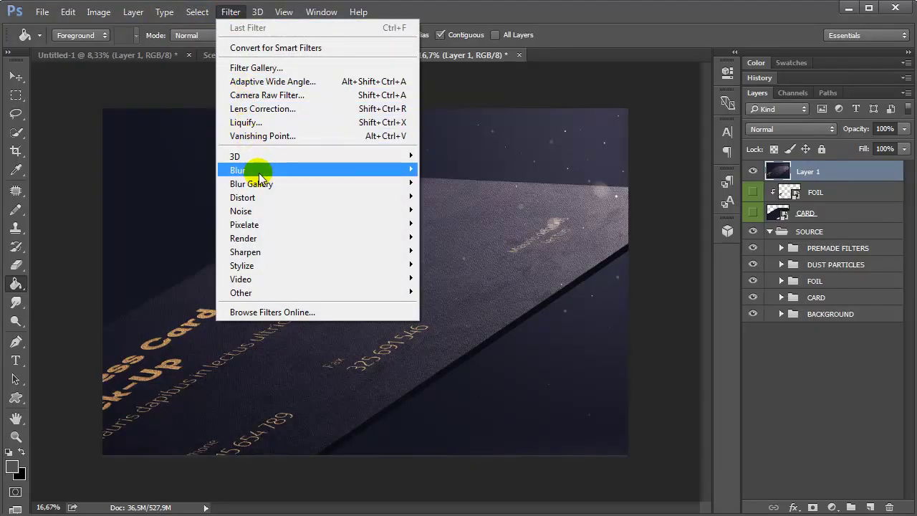
pyautogui.moveTo(254, 172)
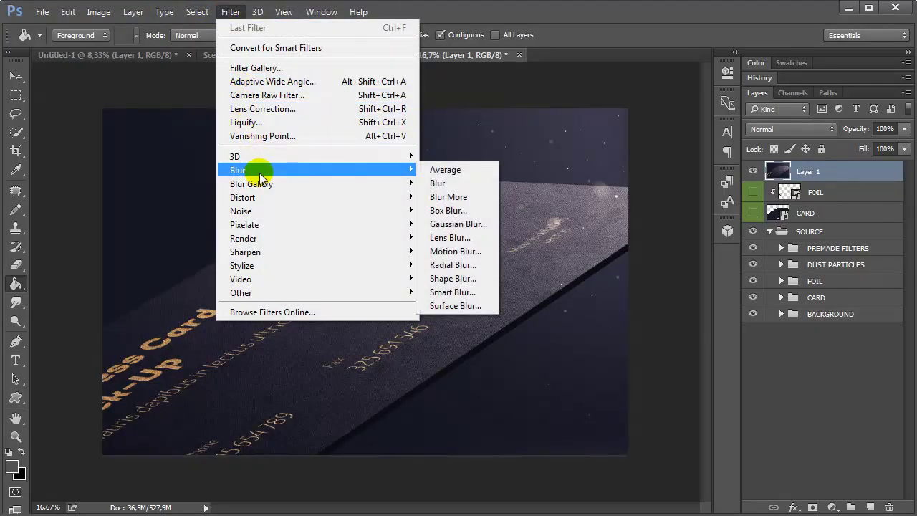
pyautogui.click(450, 238)
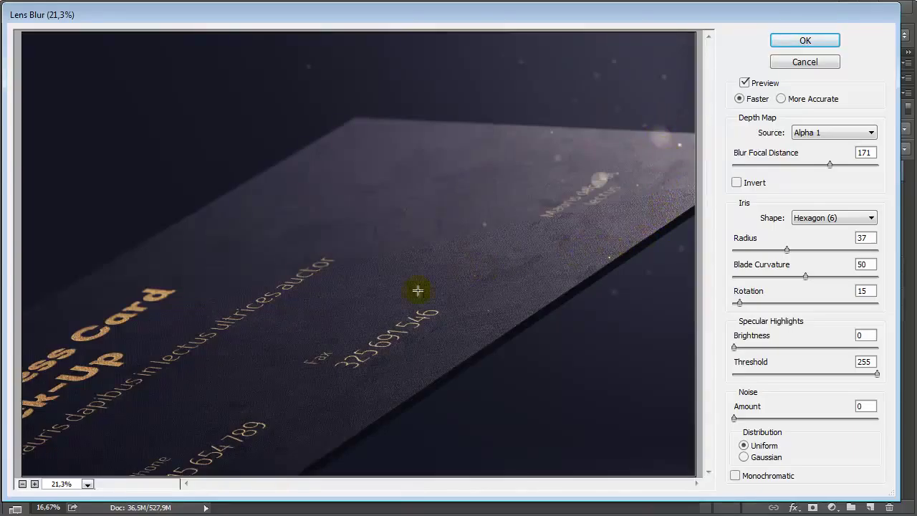
pyautogui.click(365, 187)
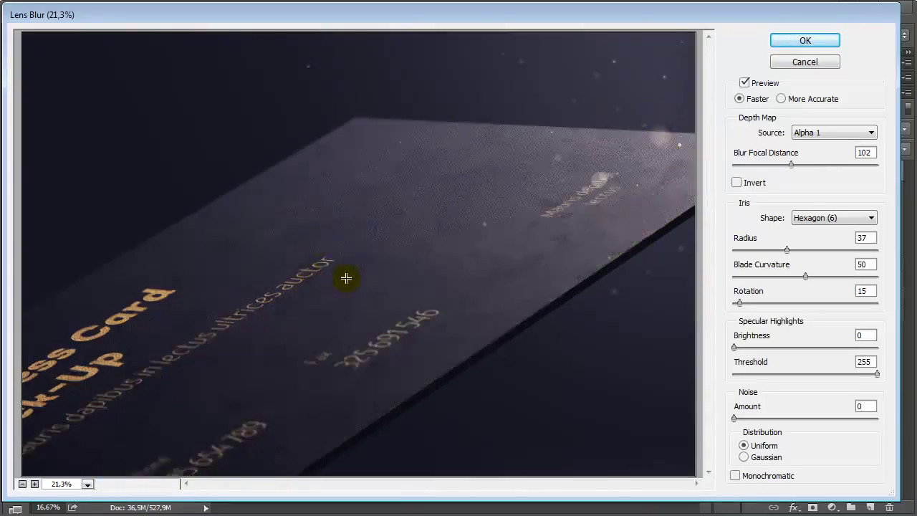
# Try a Lens Blur radius of 100 with the focus at two different spots on the card, and cancel the filter
pyautogui.click(867, 237)
pyautogui.write('1')
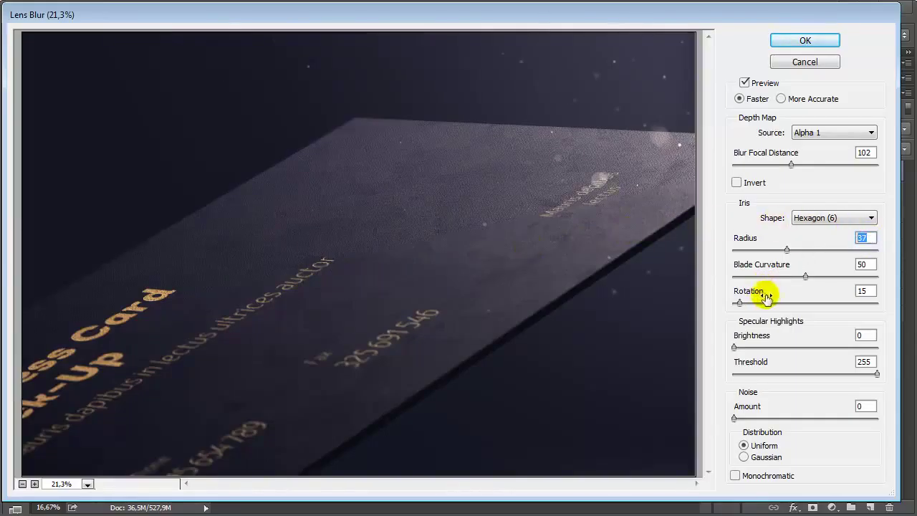
pyautogui.write('00')
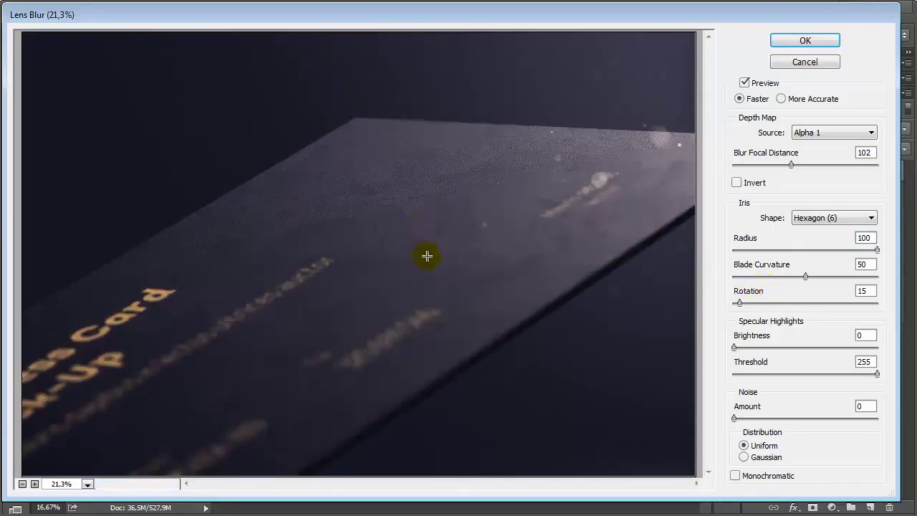
pyautogui.click(406, 331)
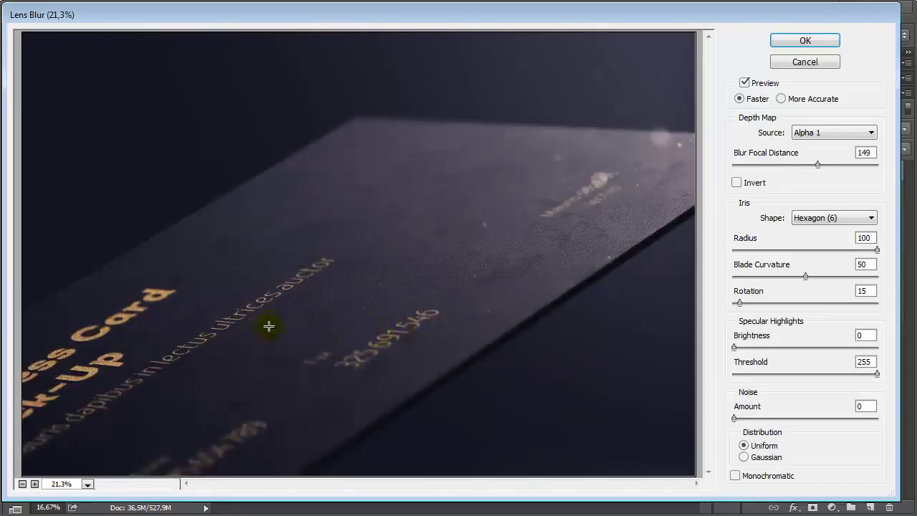
pyautogui.click(347, 256)
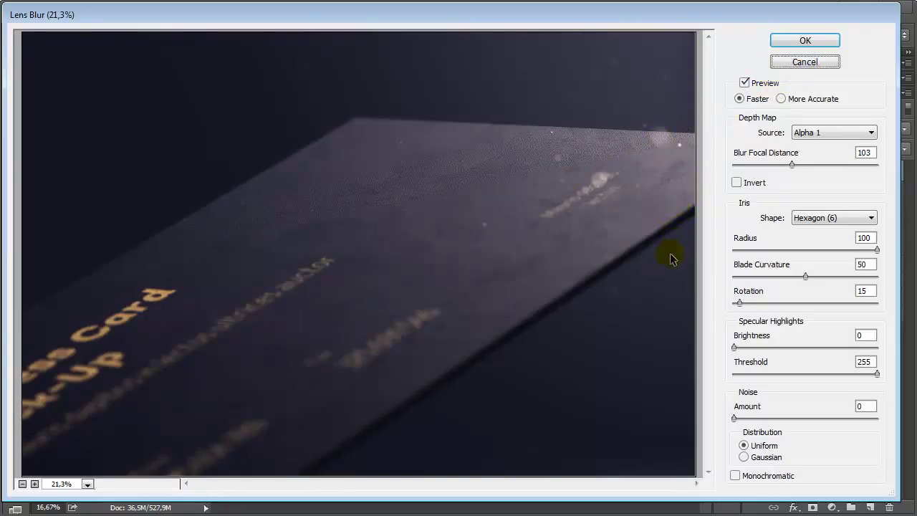
pyautogui.press('Escape')
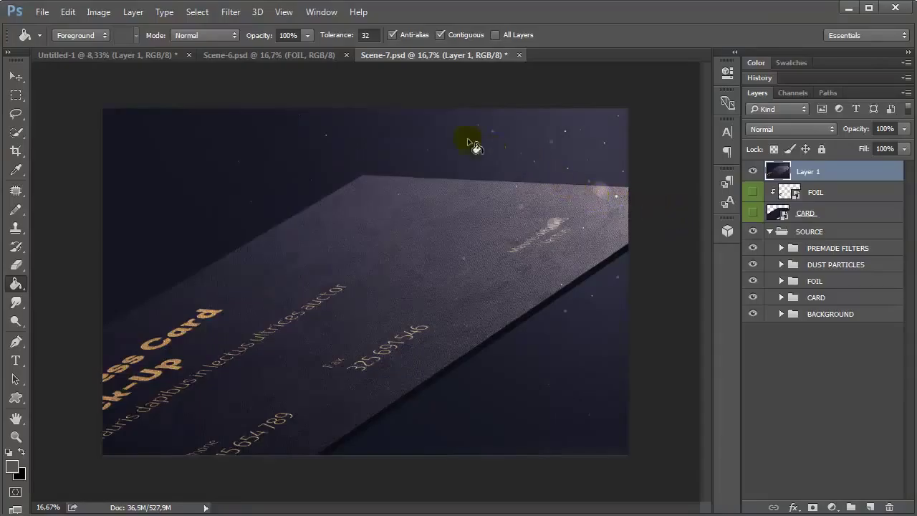
# In Scene-6.psd, expand the BACKGROUNDS group and hide the premade background group to reveal the custom background
pyautogui.click(289, 54)
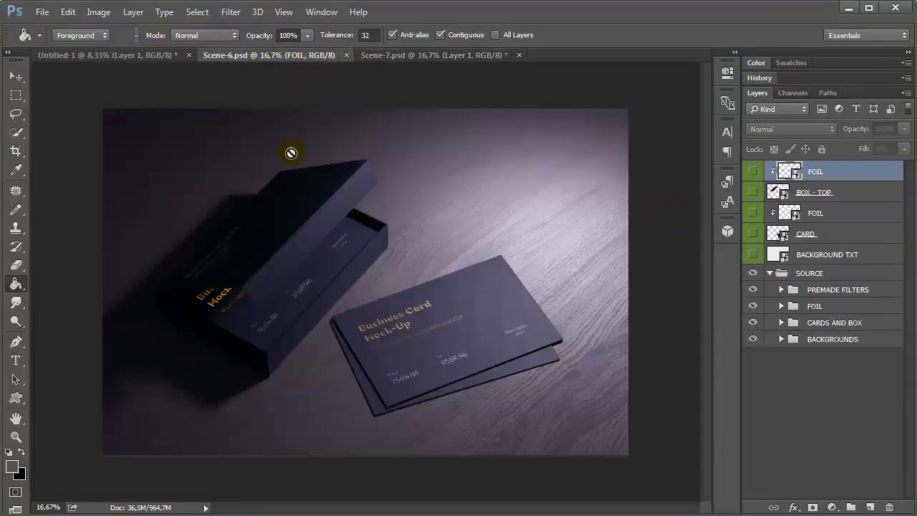
pyautogui.click(16, 437)
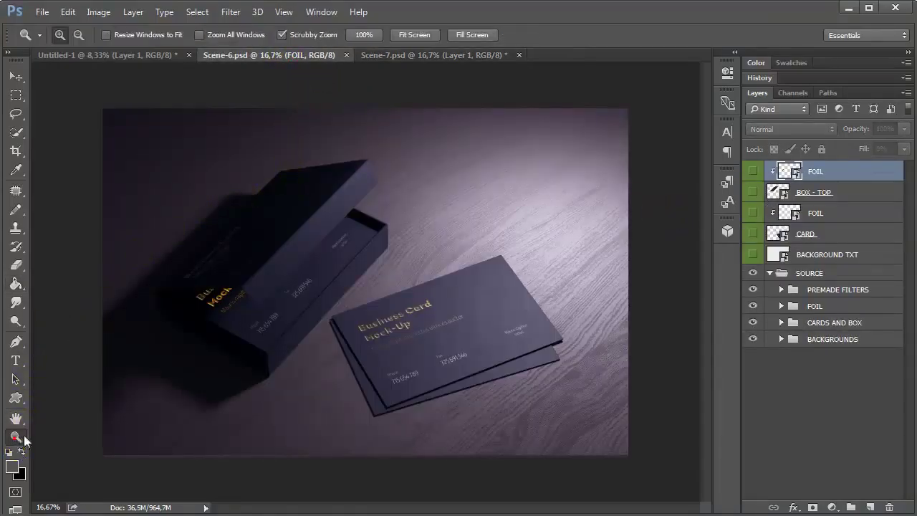
pyautogui.click(443, 350)
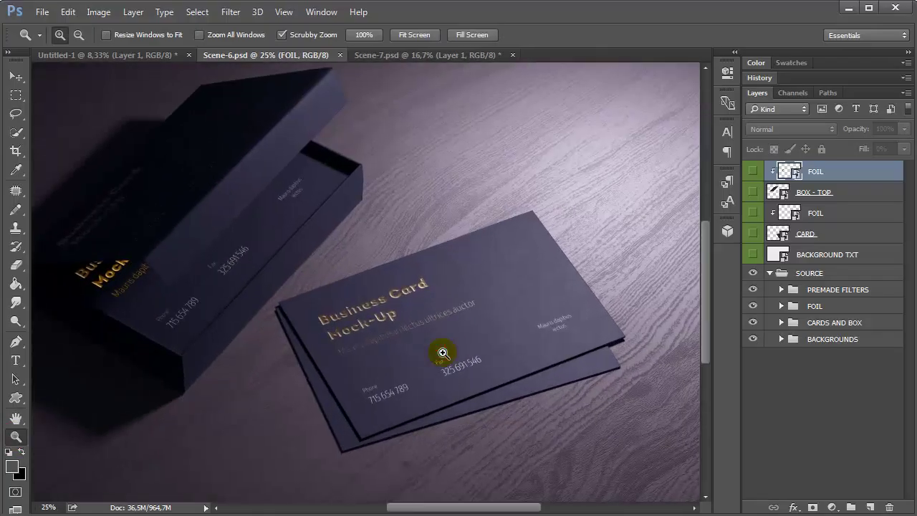
pyautogui.moveTo(416, 378); pyautogui.dragTo(473, 374)
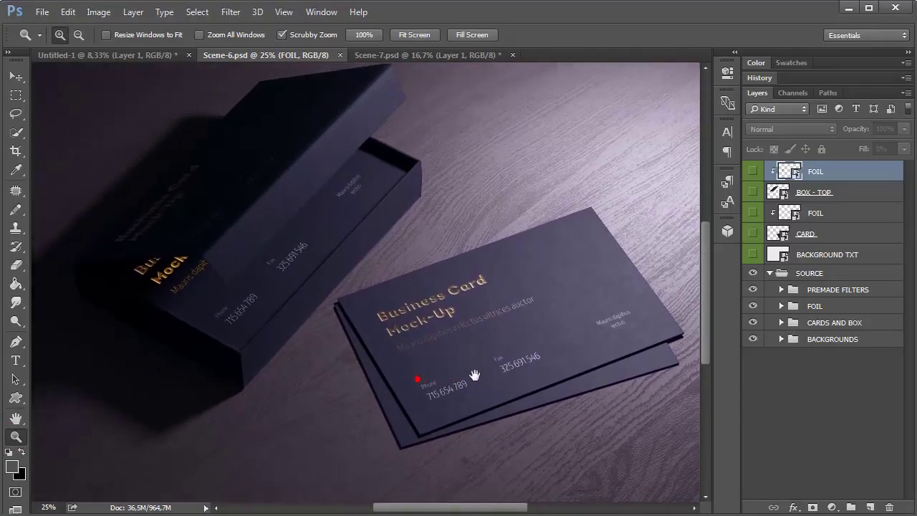
pyautogui.click(781, 339)
pyautogui.click(752, 355)
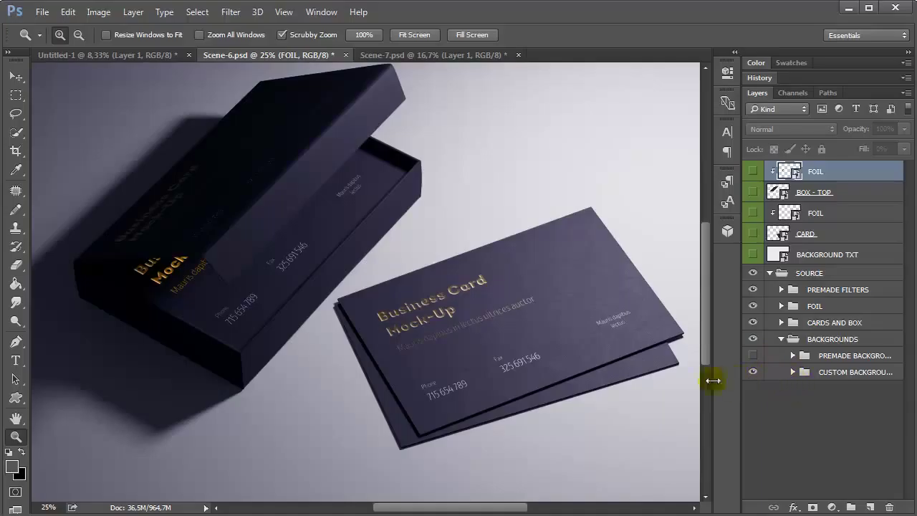
pyautogui.keyDown('alt'); pyautogui.click(560, 390); pyautogui.keyUp('alt')
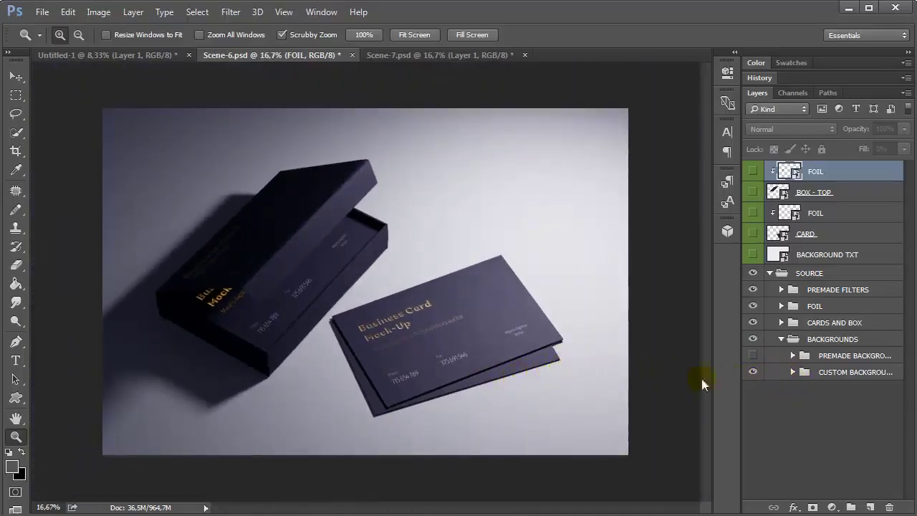
# Open the BACKGROUND TXT smart object's contents and open the light texture image 1.jpg
pyautogui.click(784, 254)
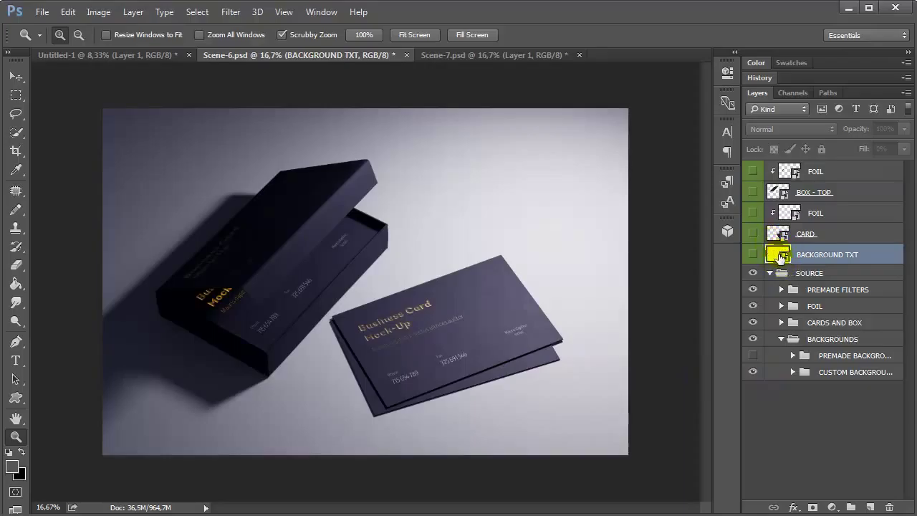
pyautogui.doubleClick(779, 255)
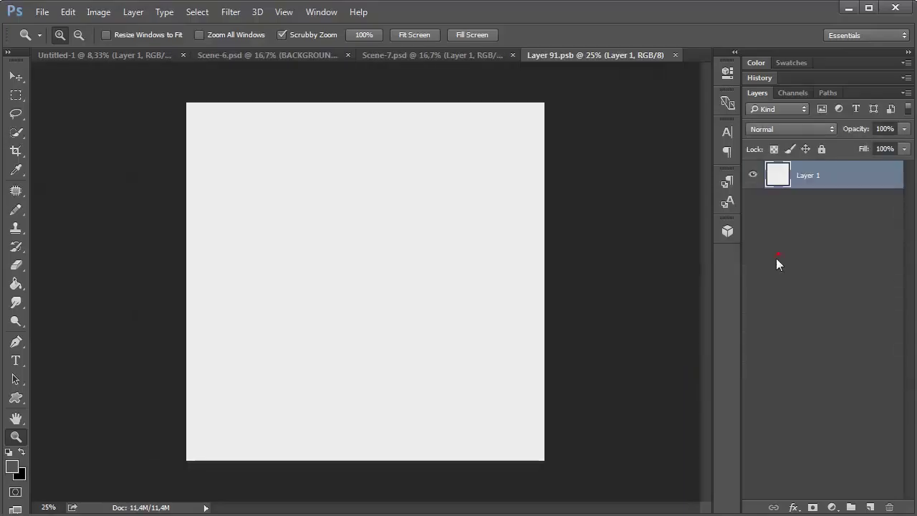
pyautogui.click(49, 14)
pyautogui.click(43, 38)
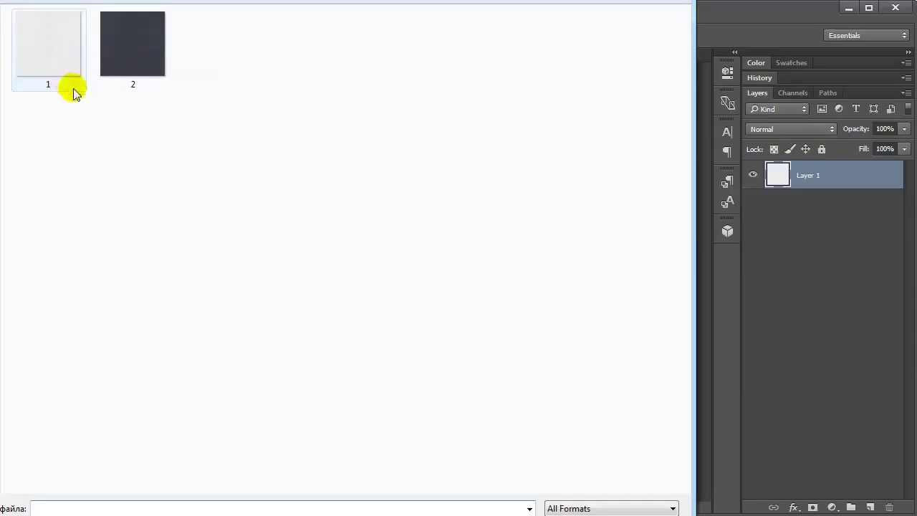
pyautogui.click(116, 61)
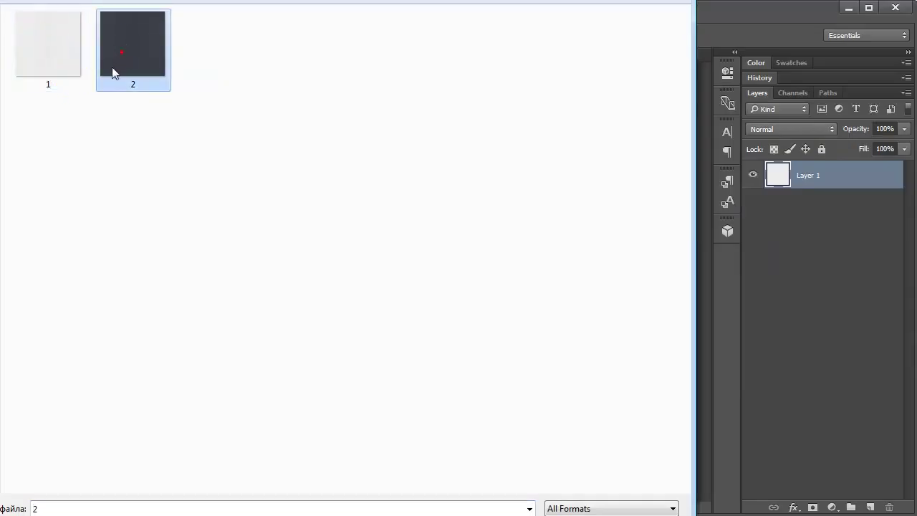
pyautogui.click(45, 66)
pyautogui.press('Return')
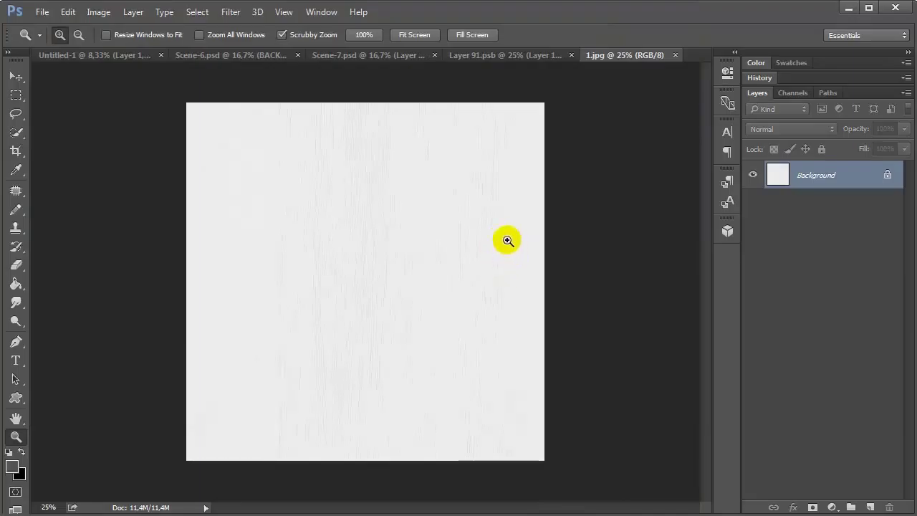
# Copy the whole 1.jpg texture, close that image, and paste the texture into the background smart object as a new layer
pyautogui.click(198, 12)
pyautogui.click(199, 28)
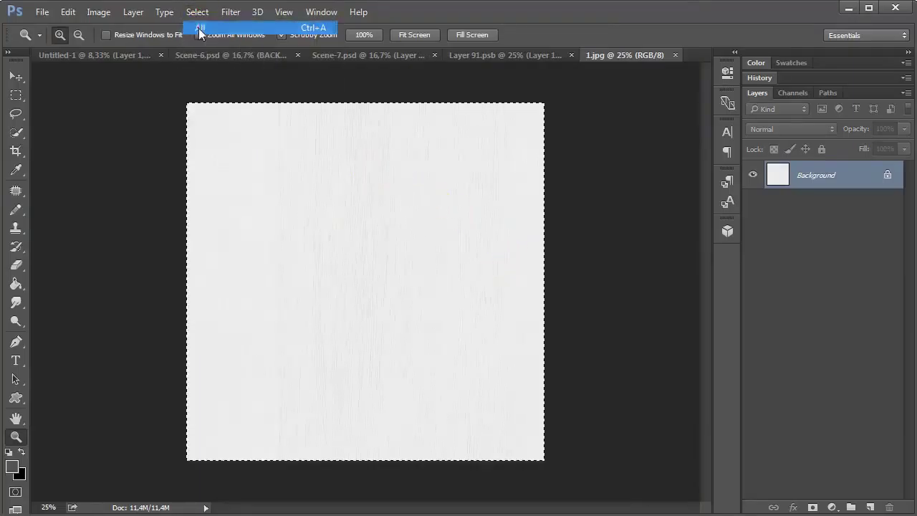
pyautogui.click(68, 12)
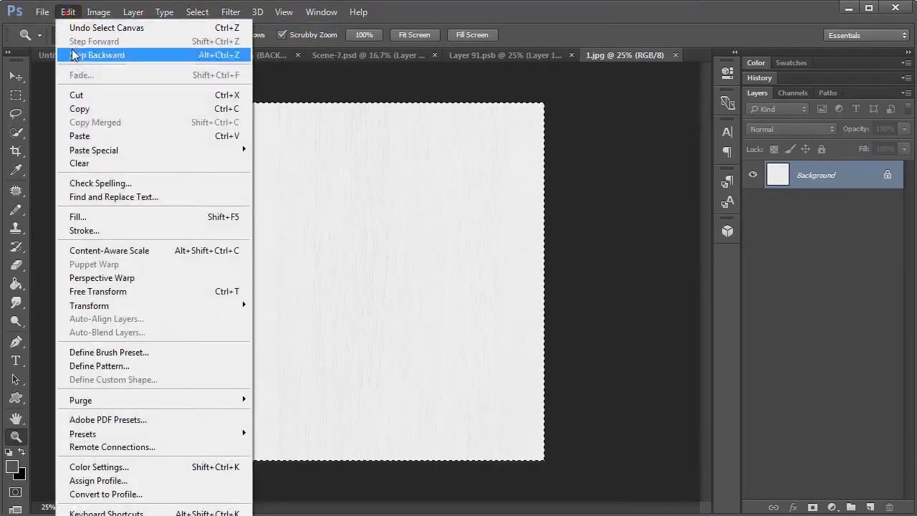
pyautogui.click(92, 109)
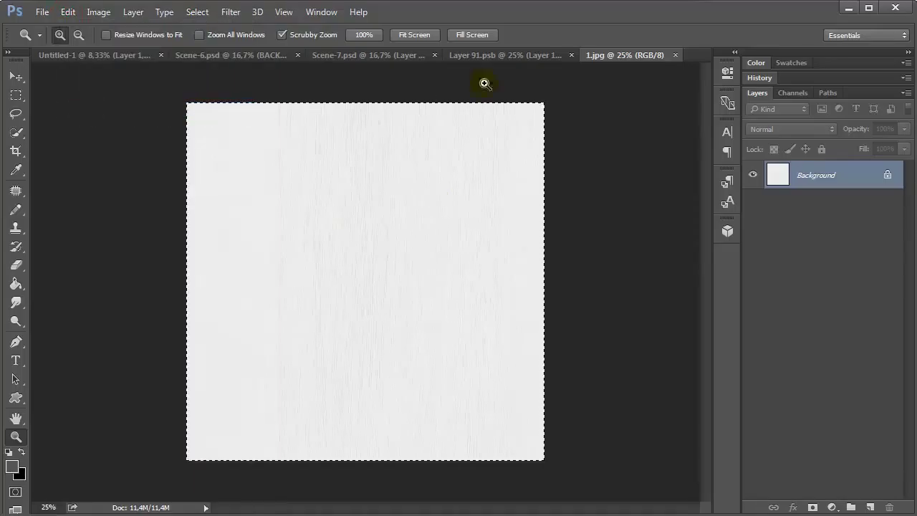
pyautogui.click(675, 55)
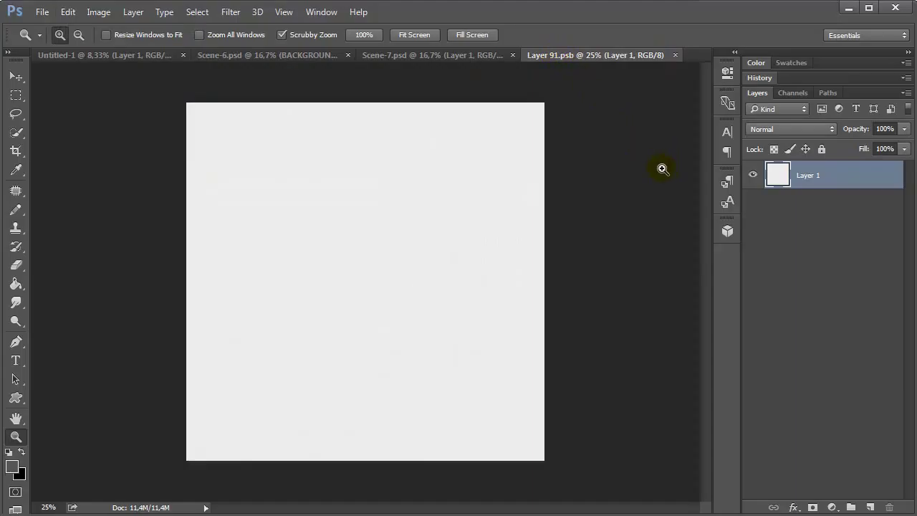
pyautogui.click(68, 12)
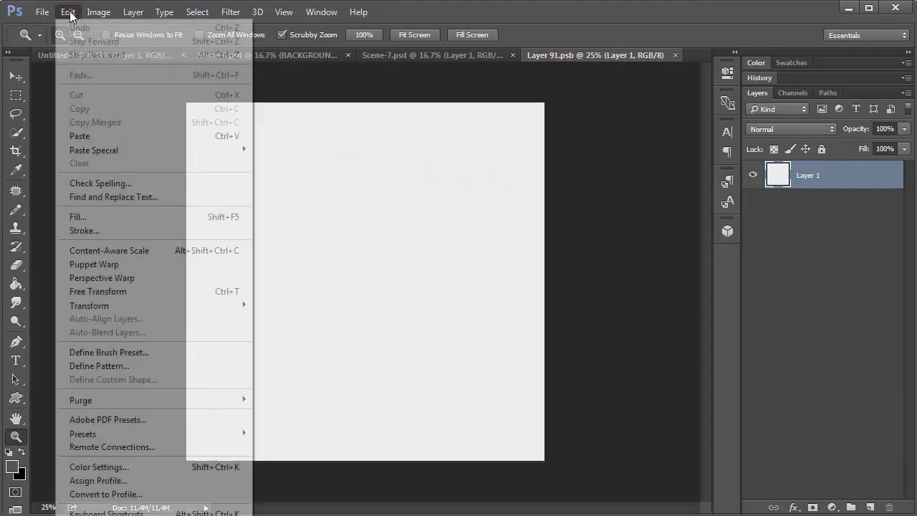
pyautogui.click(76, 135)
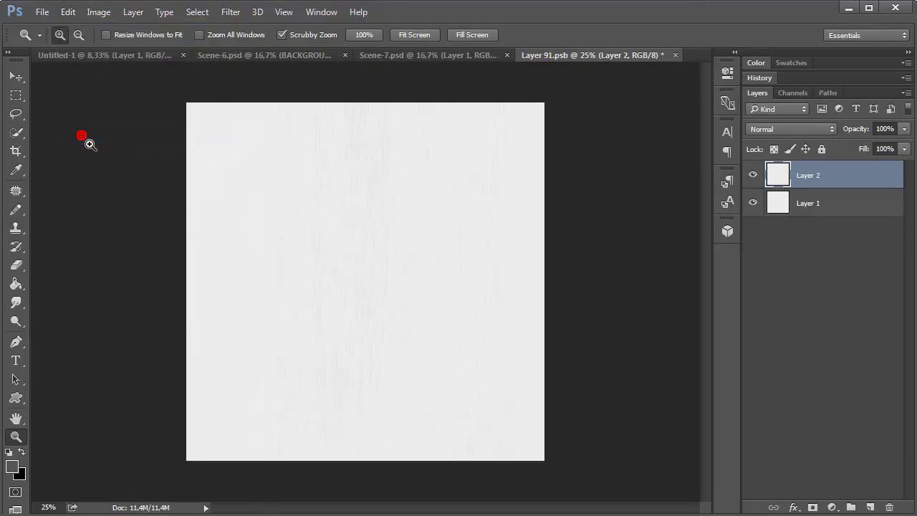
# Save and close the background smart object Layer 91.psb, and collapse the BACKGROUNDS group in Scene-6.psd
pyautogui.click(675, 55)
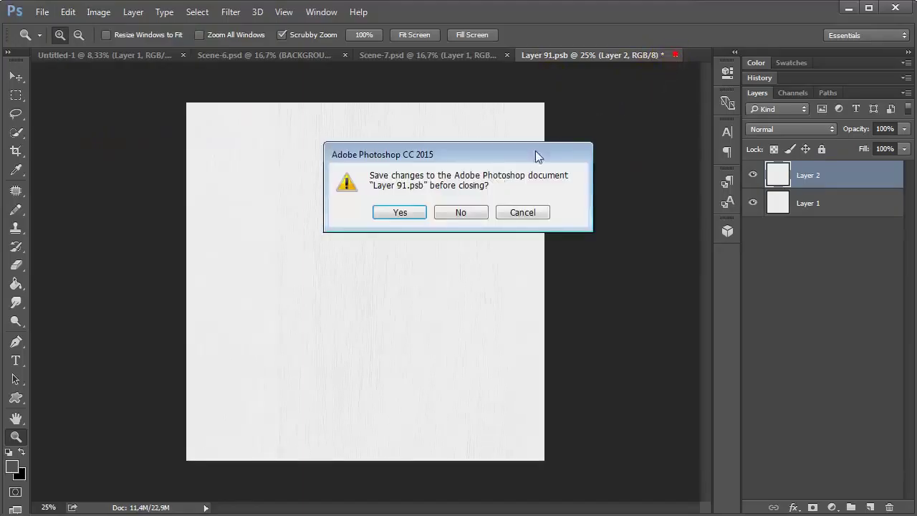
pyautogui.click(407, 213)
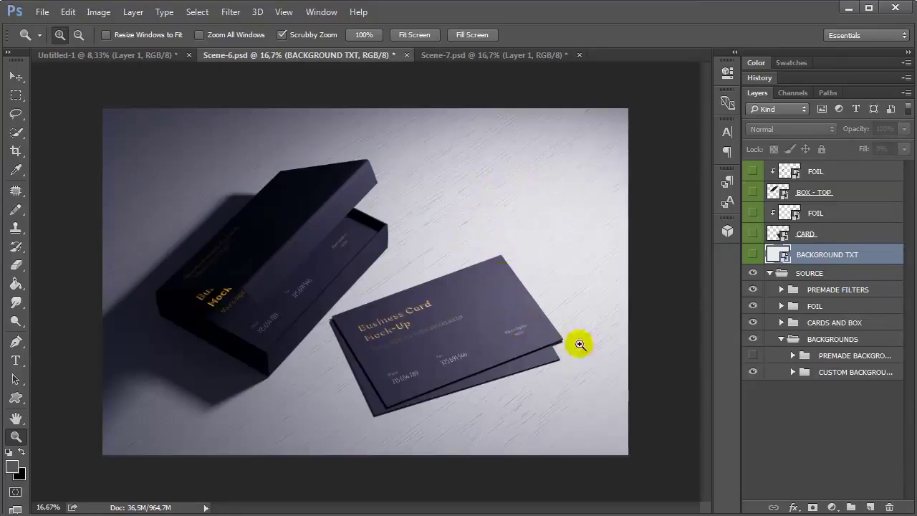
pyautogui.click(781, 338)
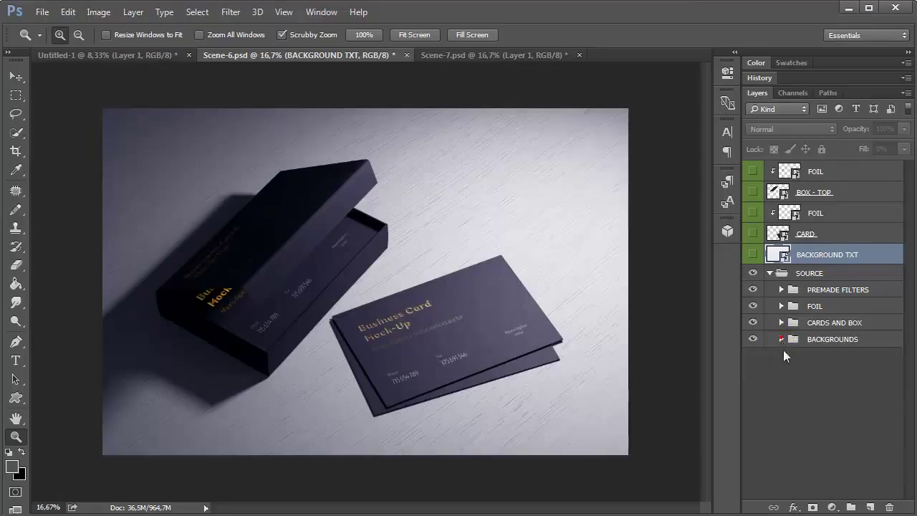
# Expand the CARDS AND BOX group and select the BOX COLOR layer
pyautogui.click(780, 323)
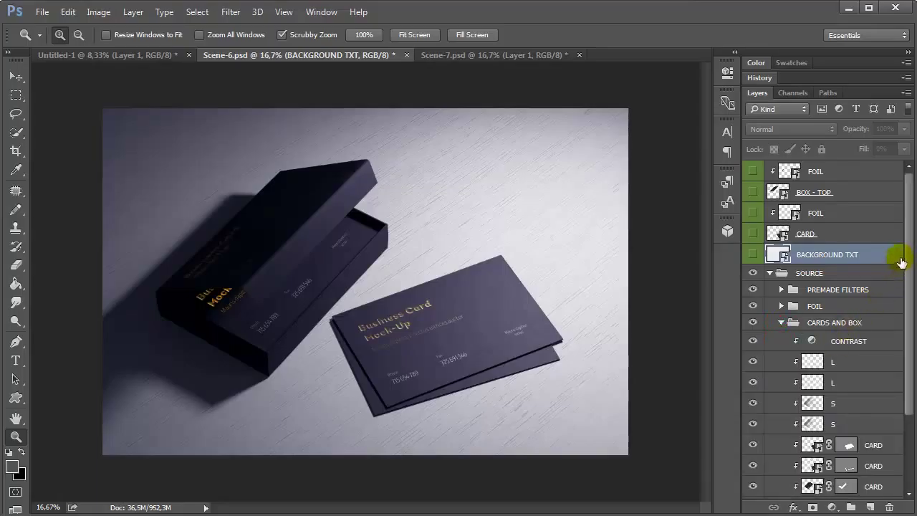
pyautogui.scroll(-3, 908, 249)
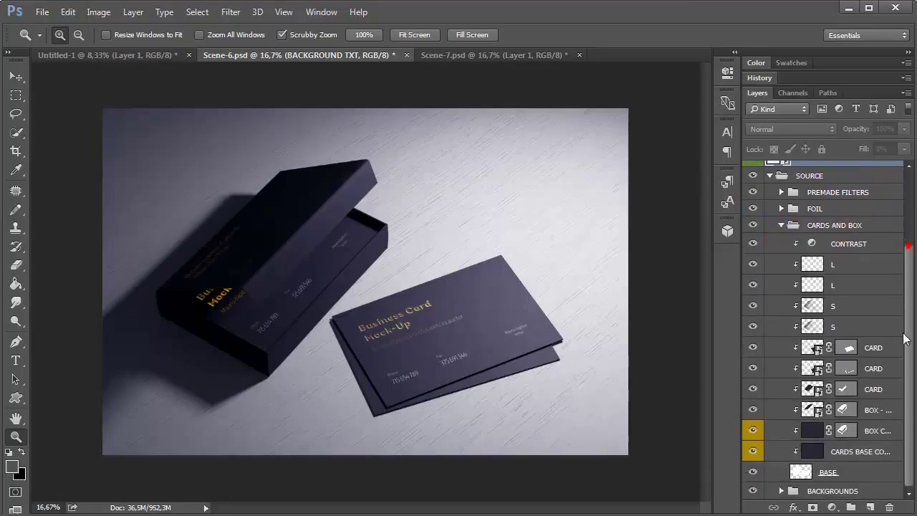
pyautogui.click(875, 434)
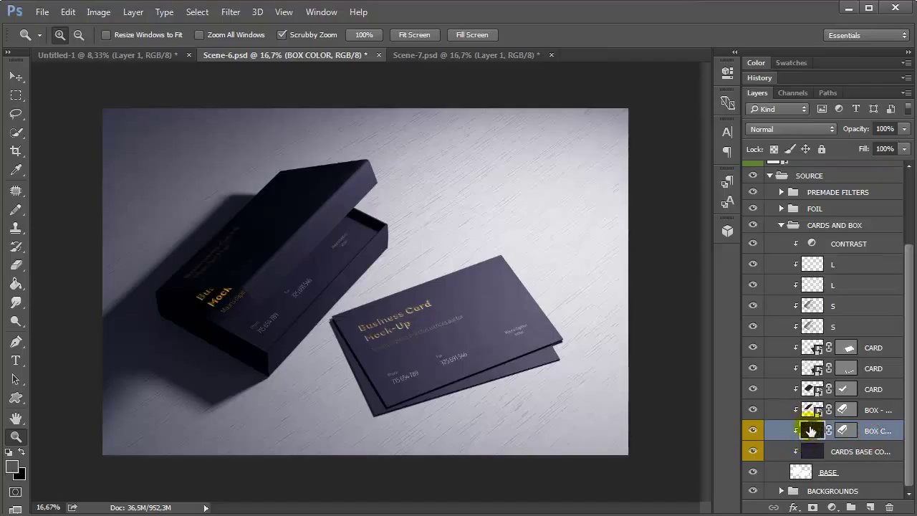
# Set the foreground color to blue #57a2c9 and fill the BOX COLOR layer with it using the Paint Bucket
pyautogui.click(12, 470)
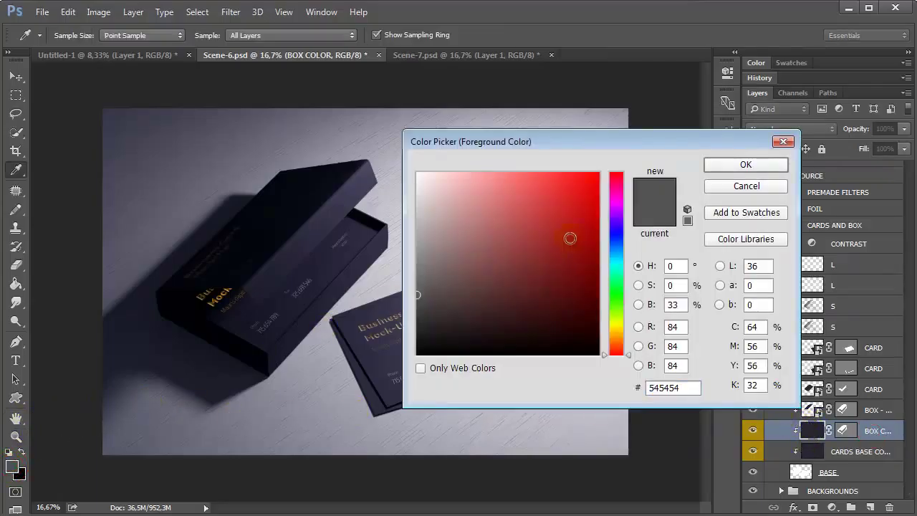
pyautogui.click(534, 235)
pyautogui.click(570, 233)
pyautogui.click(615, 302)
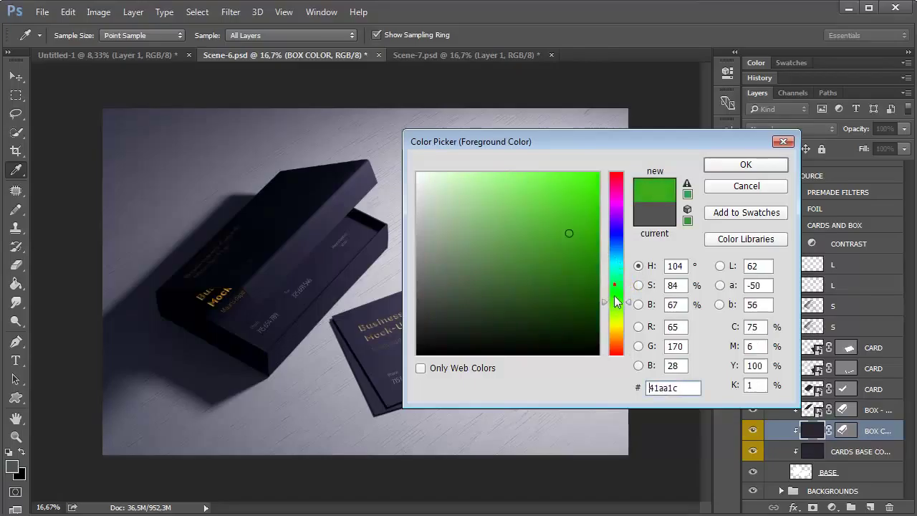
pyautogui.click(513, 216)
pyautogui.click(613, 253)
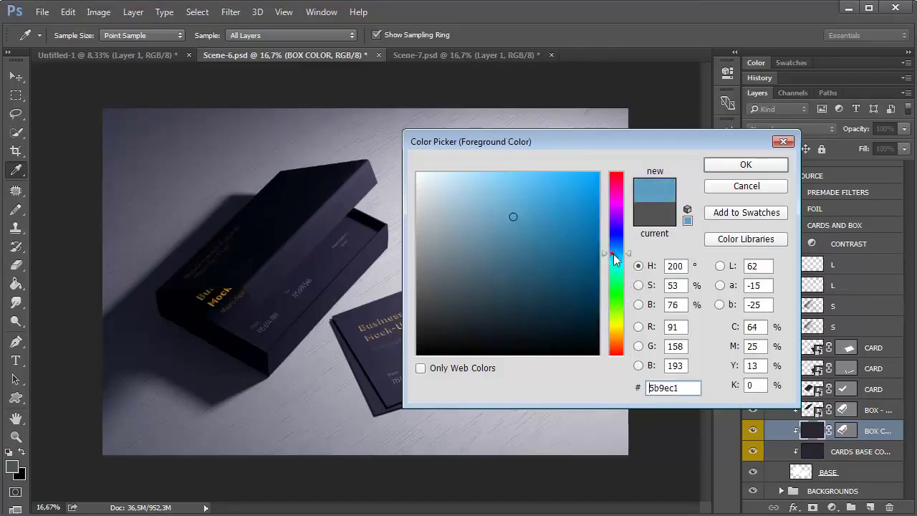
pyautogui.moveTo(517, 215); pyautogui.dragTo(497, 240)
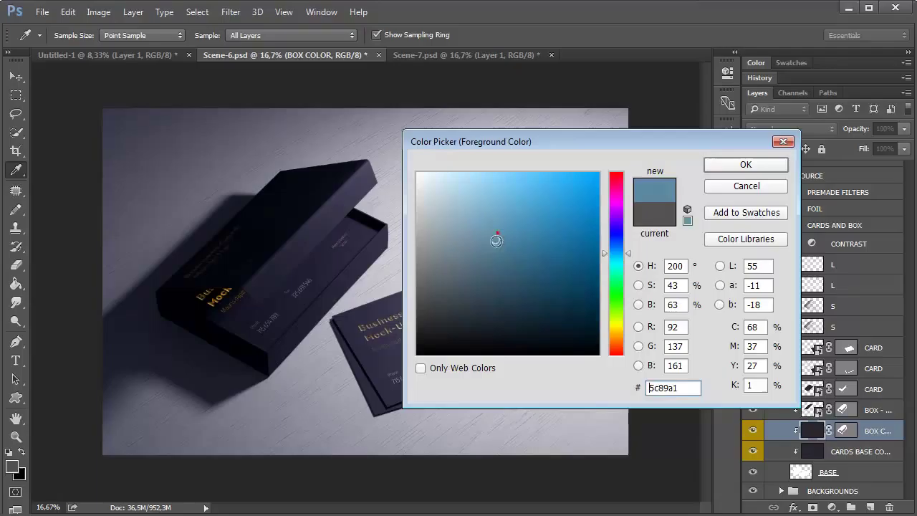
pyautogui.click(519, 210)
pyautogui.click(730, 169)
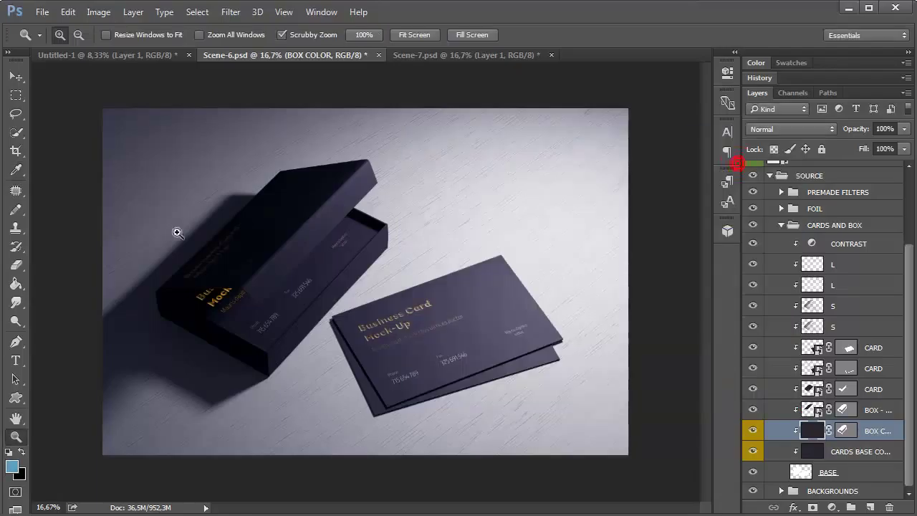
pyautogui.click(15, 283)
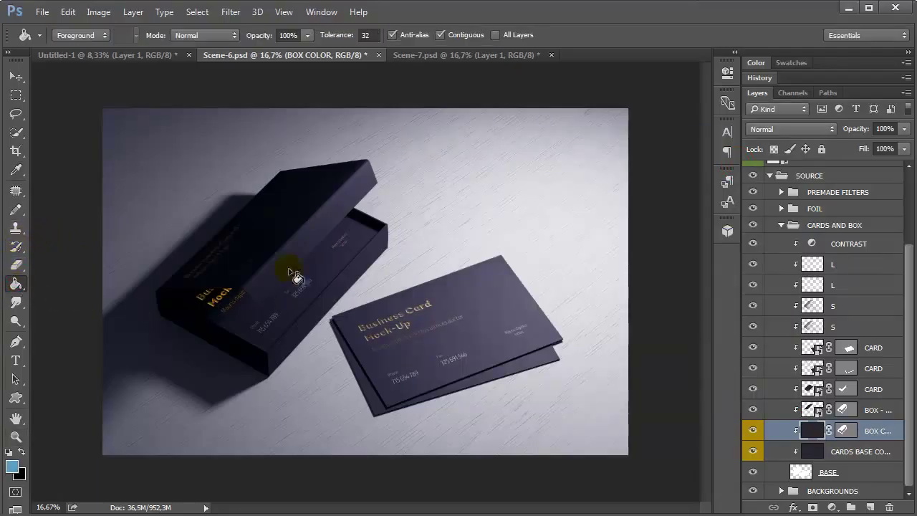
pyautogui.click(281, 343)
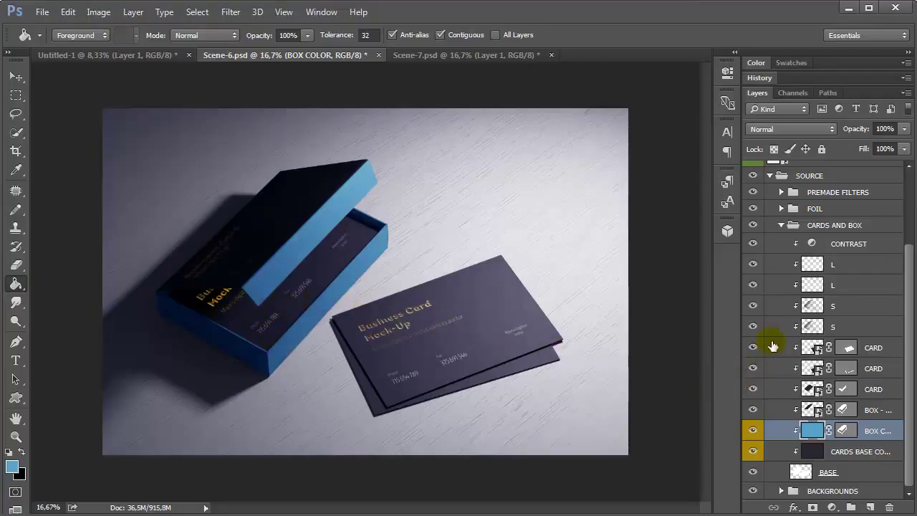
# Open the BOX - TOP smart object, fill a new layer with the blue foreground color, and save and close it
pyautogui.scroll(2, 902, 315)
pyautogui.scroll(3, 904, 302)
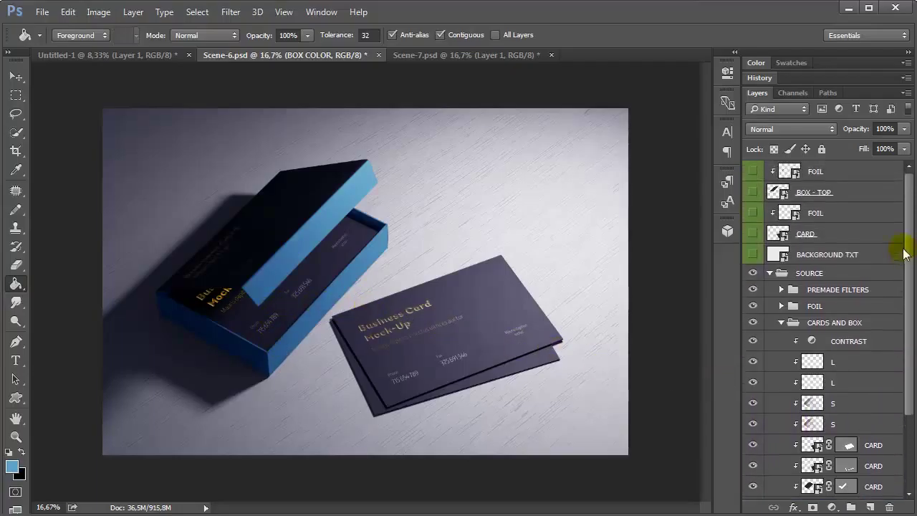
pyautogui.doubleClick(776, 192)
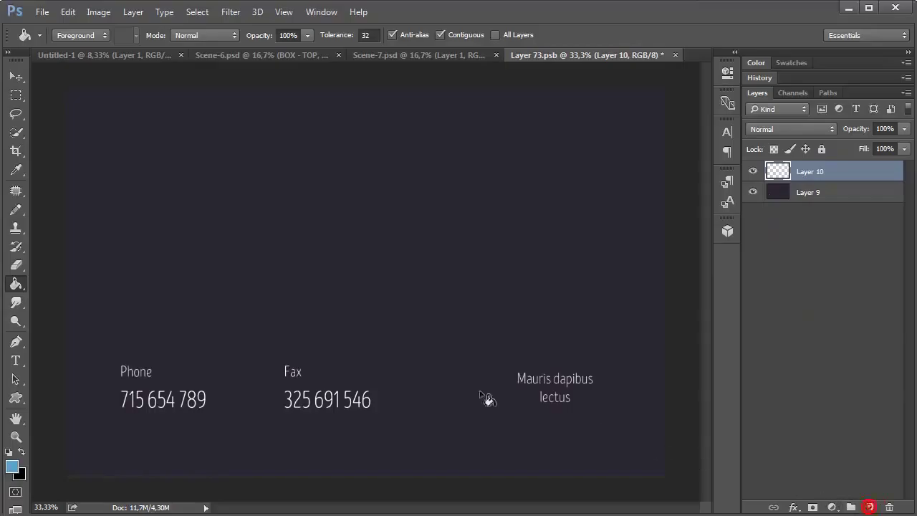
pyautogui.click(226, 261)
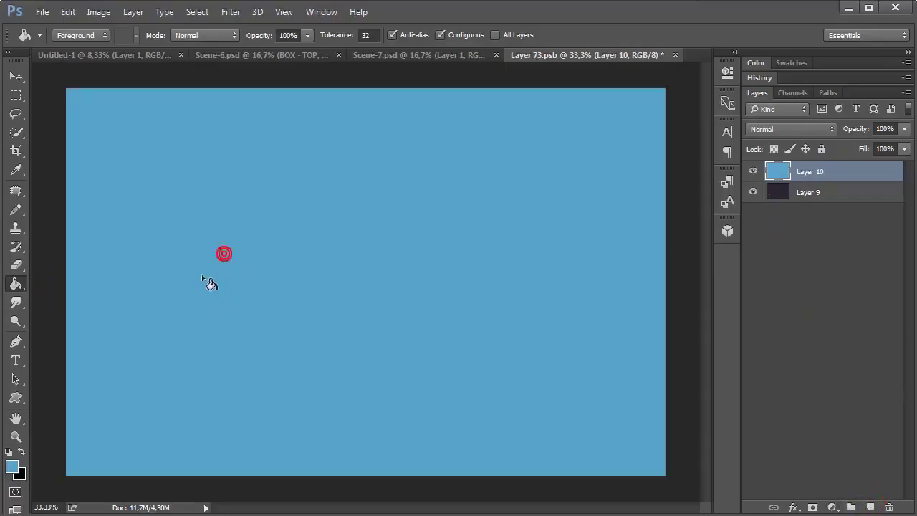
pyautogui.click(675, 55)
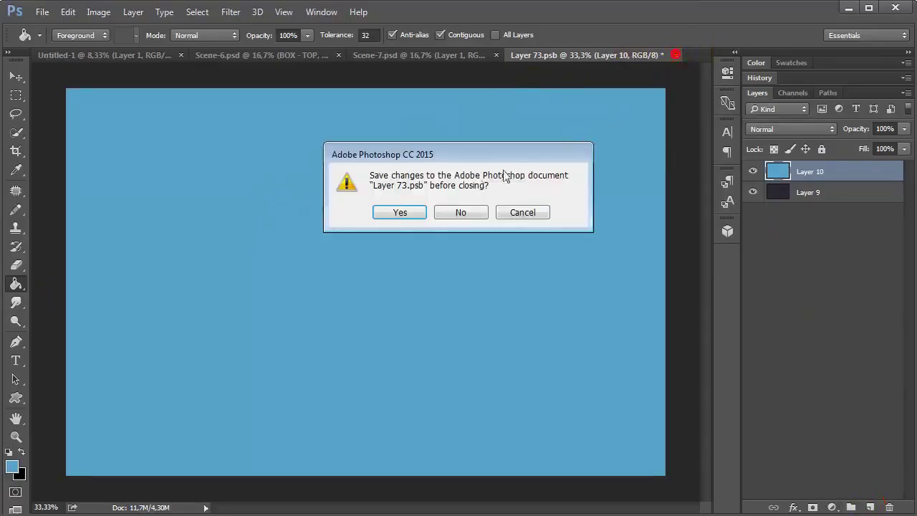
pyautogui.click(408, 210)
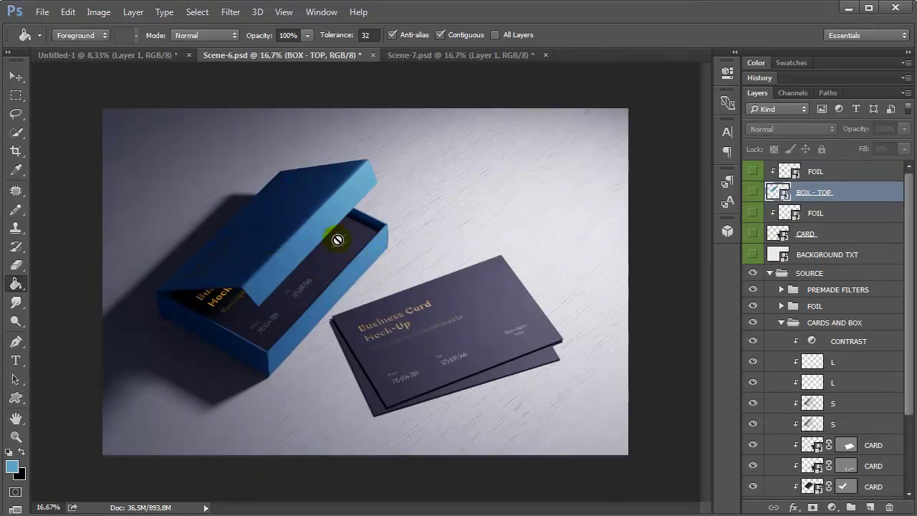
# Open the FOIL smart object above BOX - TOP, hide its text layer, and save and close it
pyautogui.doubleClick(788, 171)
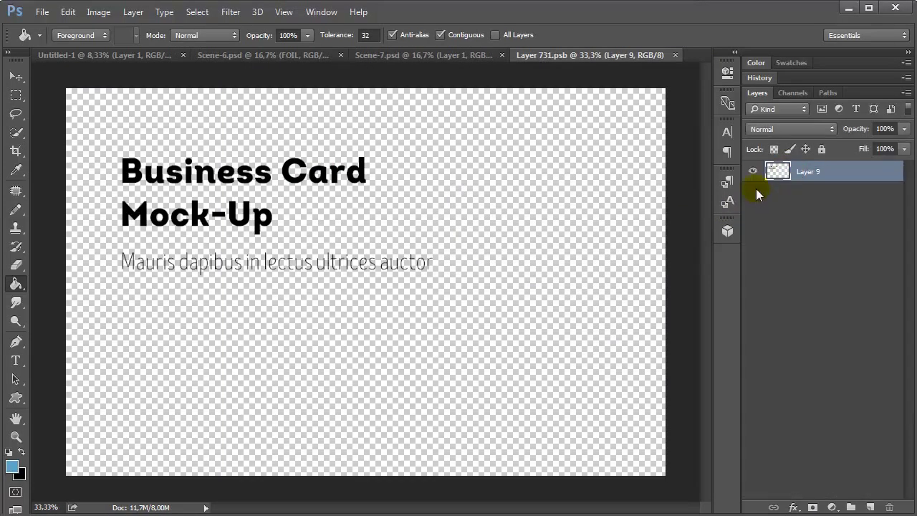
pyautogui.click(752, 174)
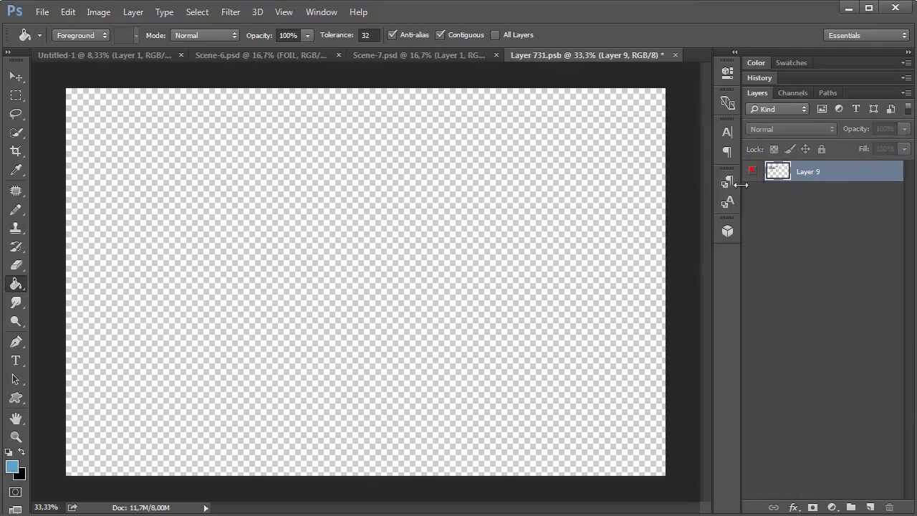
pyautogui.click(675, 55)
pyautogui.click(398, 212)
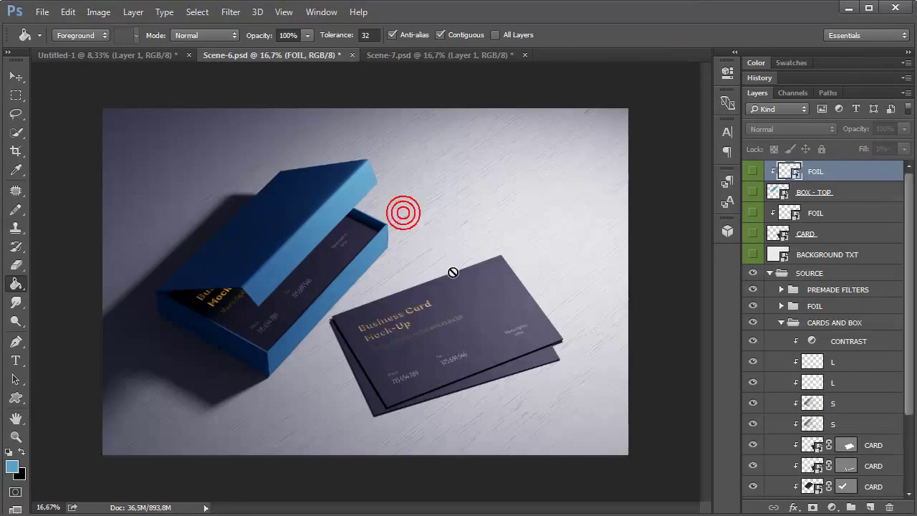
# Switch to the Untitled-1 document and copy the white business card design from Layer 1
pyautogui.click(158, 56)
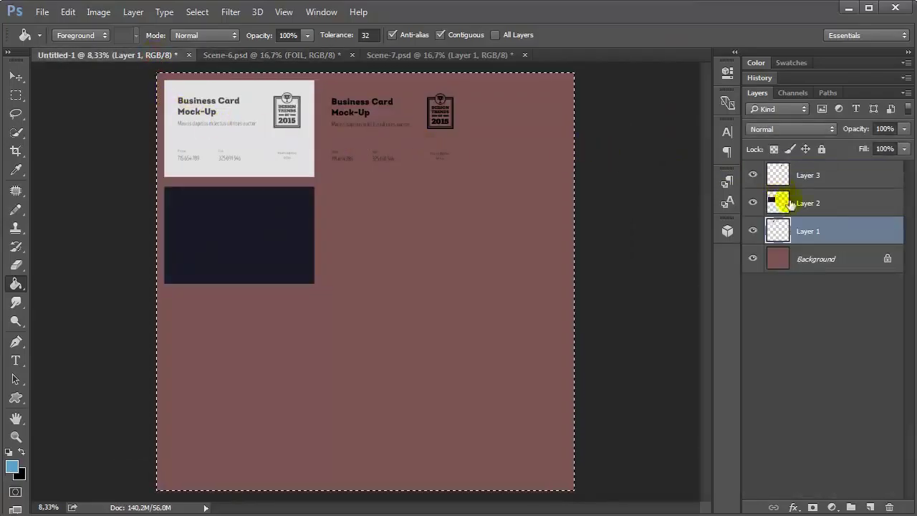
pyautogui.click(753, 232)
pyautogui.click(753, 232)
pyautogui.click(68, 12)
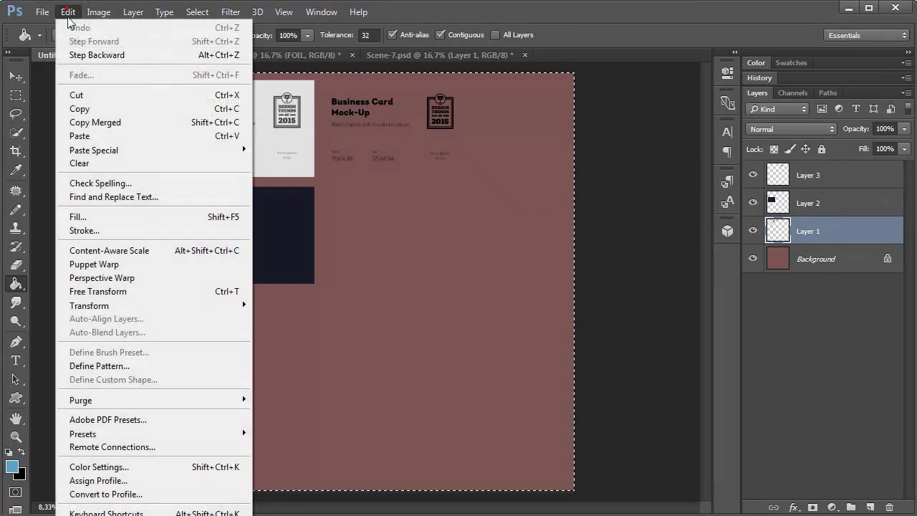
pyautogui.click(85, 109)
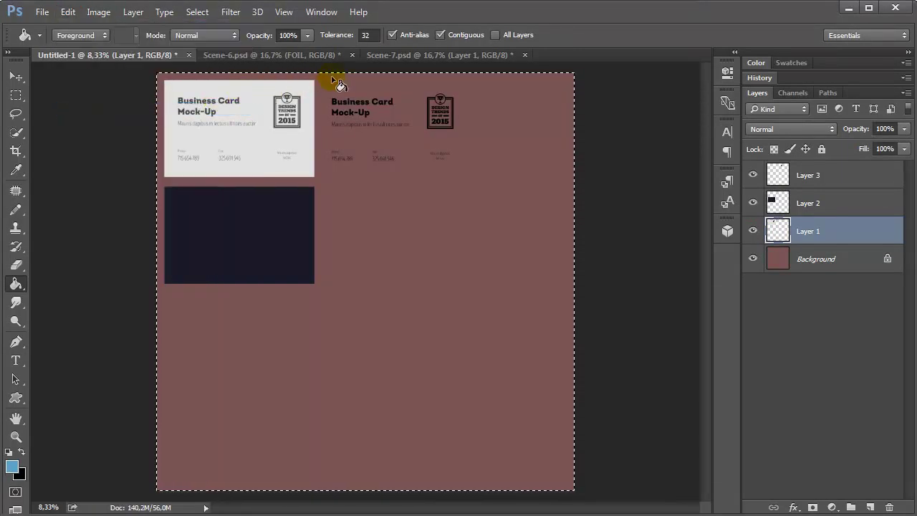
# Paste the copied card design into the CARD smart object of Scene-6.psd, and save and close it
pyautogui.click(317, 55)
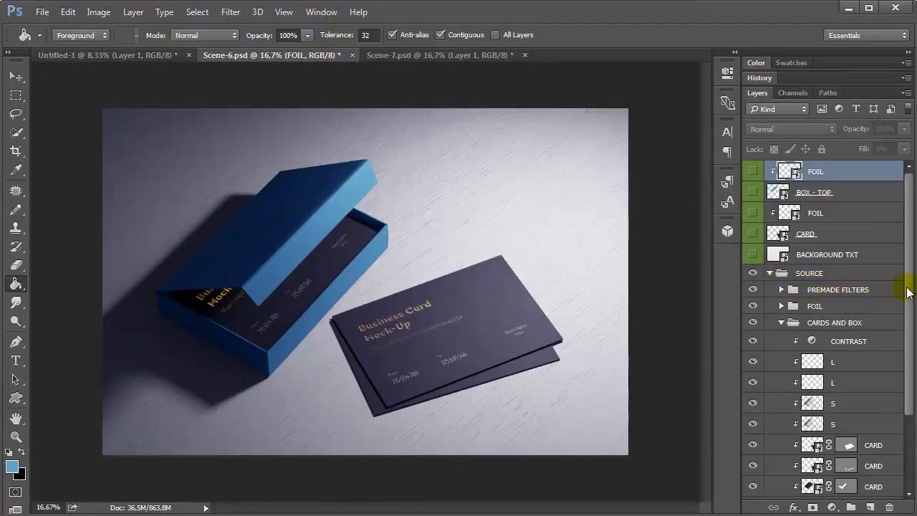
pyautogui.doubleClick(781, 234)
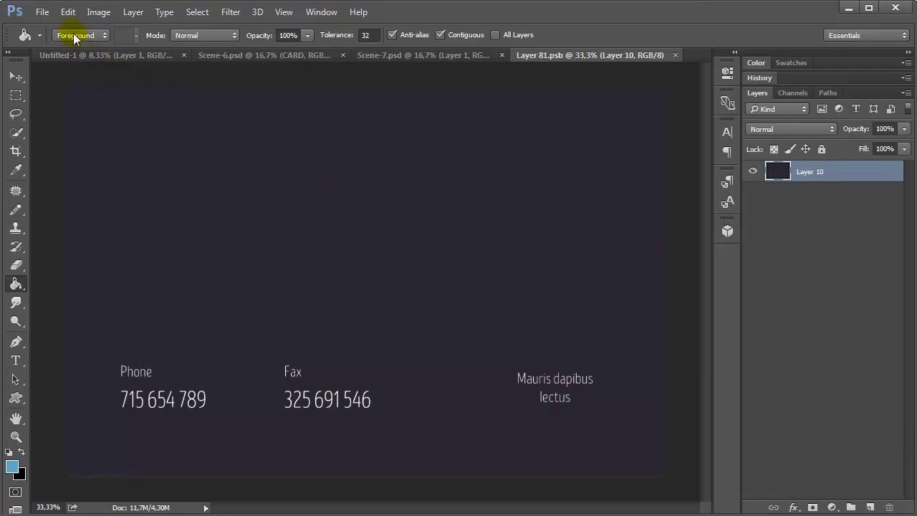
pyautogui.click(67, 11)
pyautogui.click(82, 136)
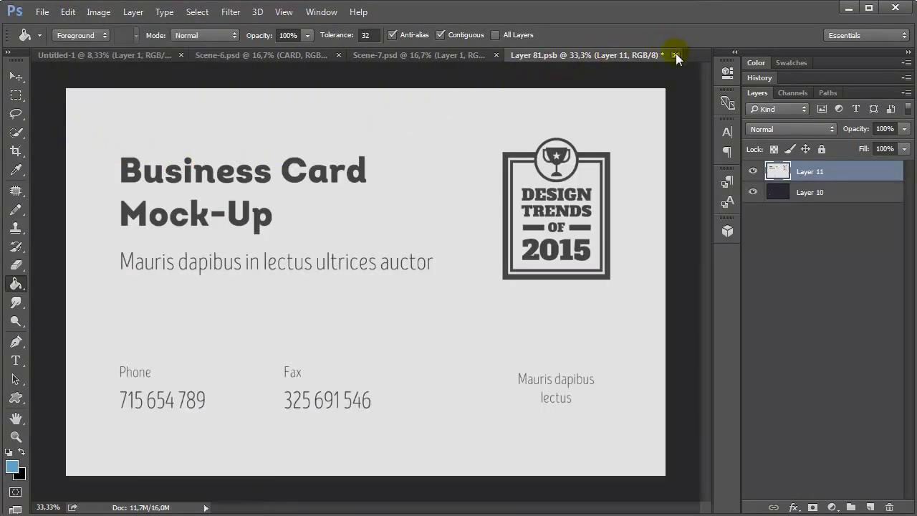
pyautogui.click(675, 55)
pyautogui.click(400, 212)
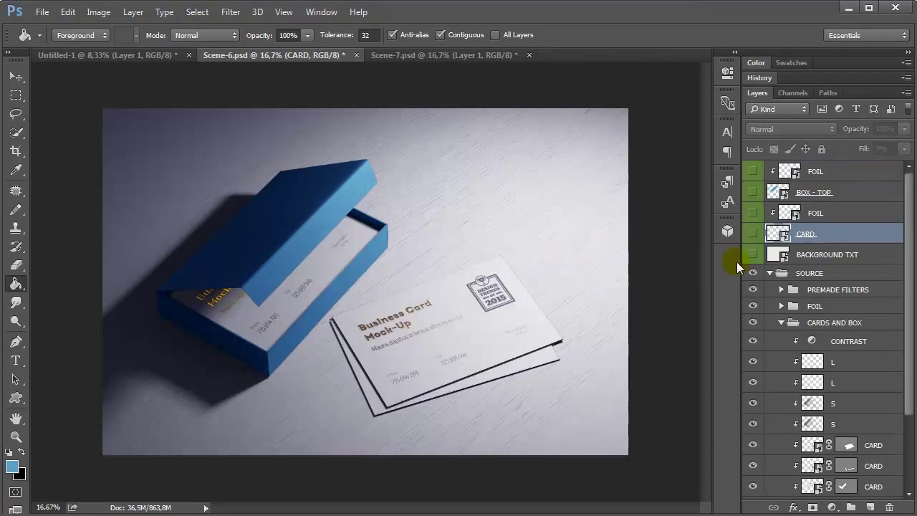
# Open the FOIL smart object above CARD, hide its text layer, and save and close it
pyautogui.doubleClick(790, 213)
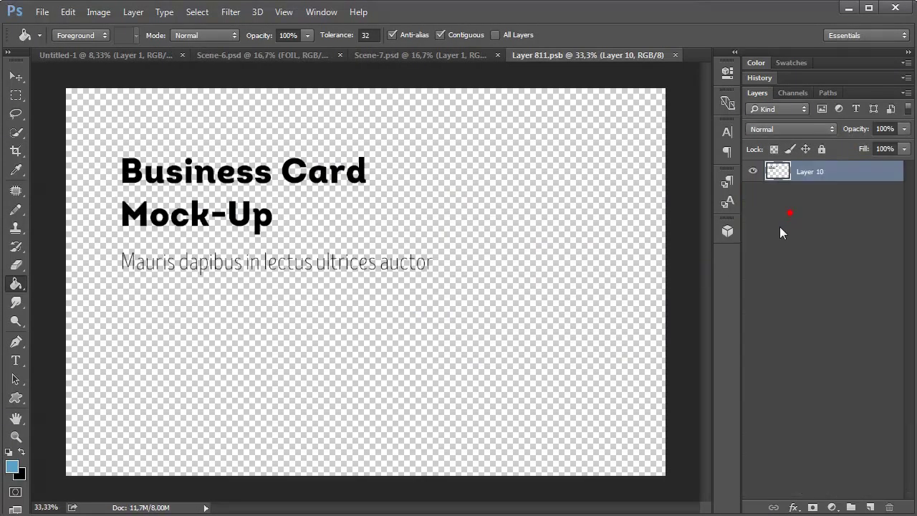
pyautogui.click(752, 172)
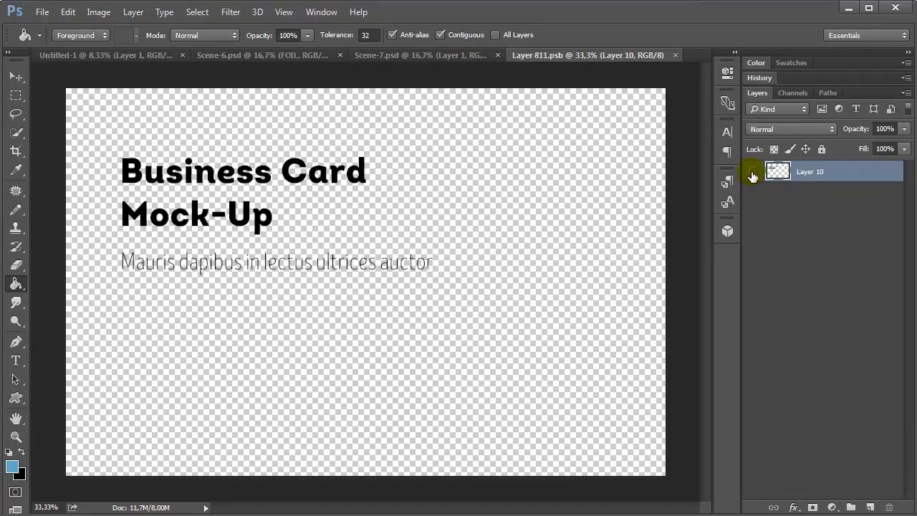
pyautogui.click(675, 55)
pyautogui.click(404, 212)
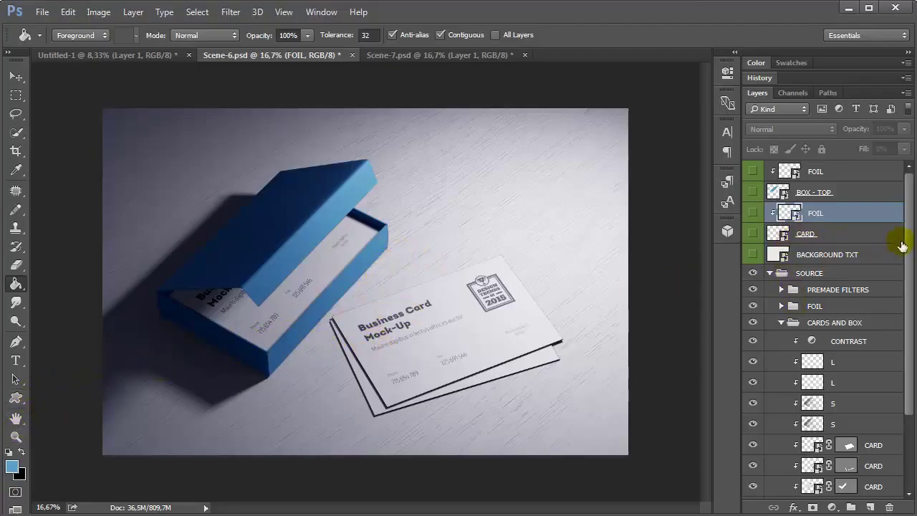
# Fill the BOX COLOR layer in the CARDS AND BOX group with light blue #94d0ef
pyautogui.moveTo(908, 239); pyautogui.dragTo(905, 312)
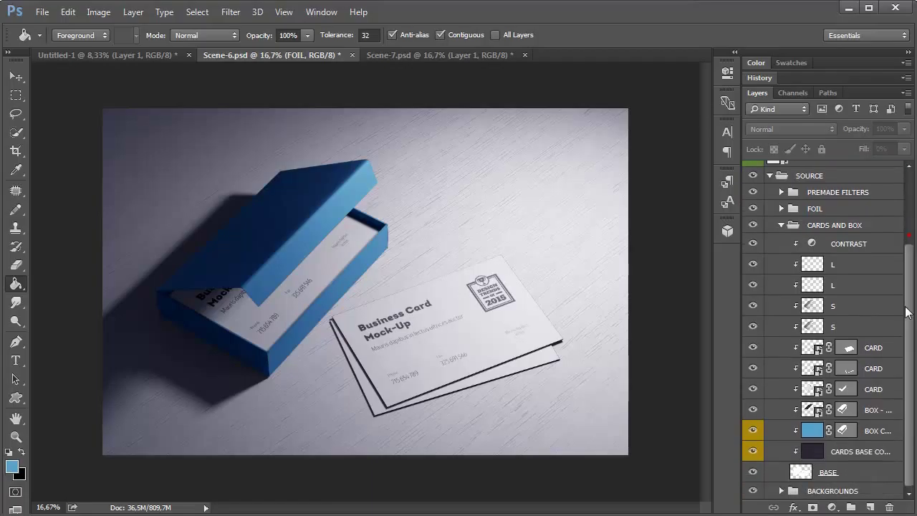
pyautogui.click(874, 431)
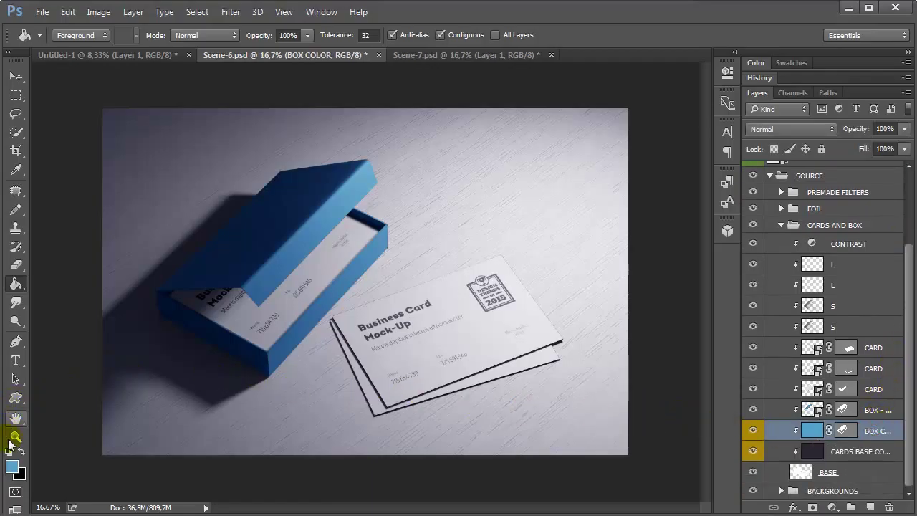
pyautogui.click(11, 467)
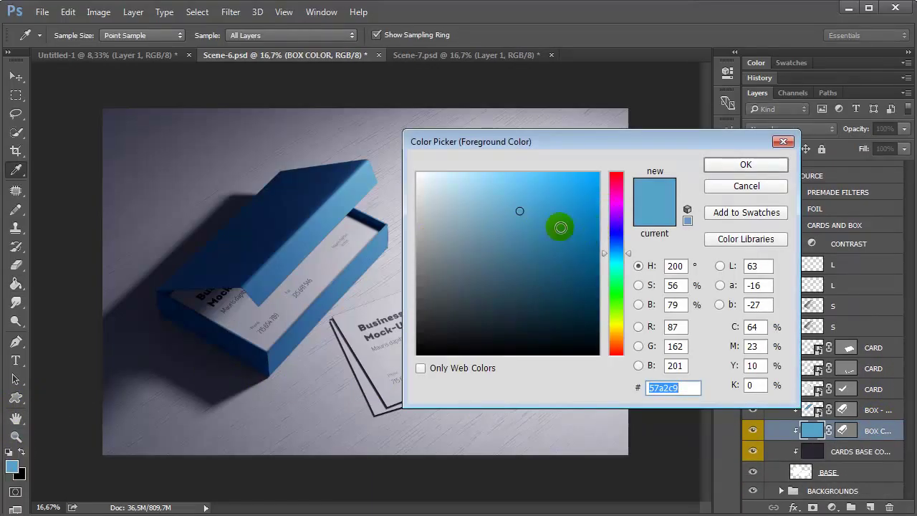
pyautogui.click(486, 183)
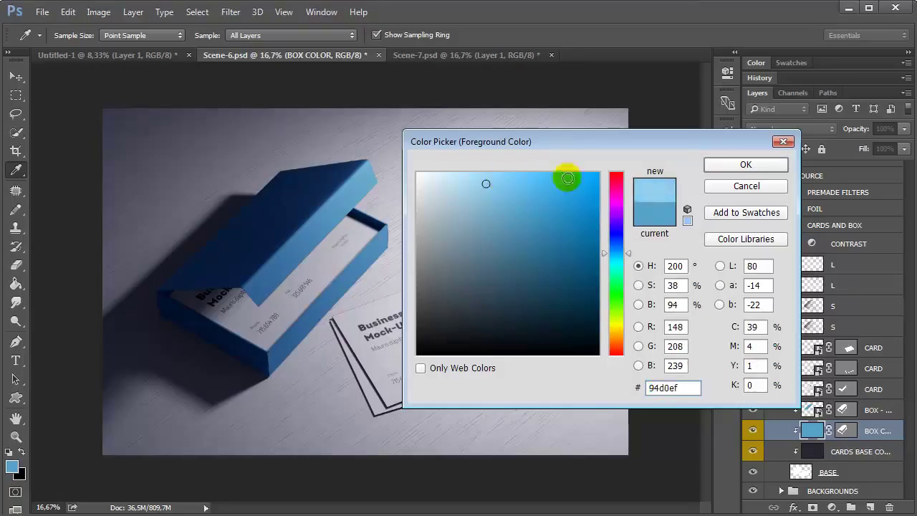
pyautogui.click(716, 164)
pyautogui.press('g')
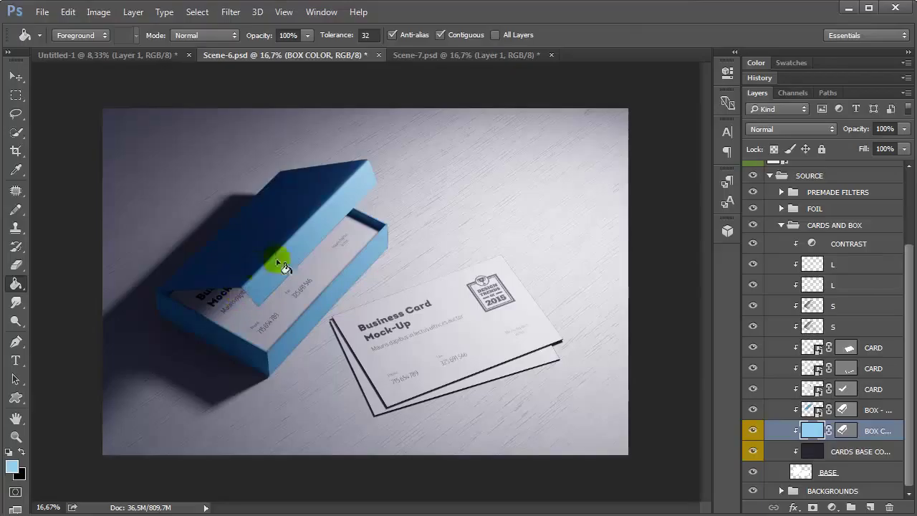
# Open the BOX - TOP smart object, fill Layer 10 with the same light blue, and save and close it
pyautogui.moveTo(912, 302); pyautogui.dragTo(903, 205)
pyautogui.doubleClick(776, 194)
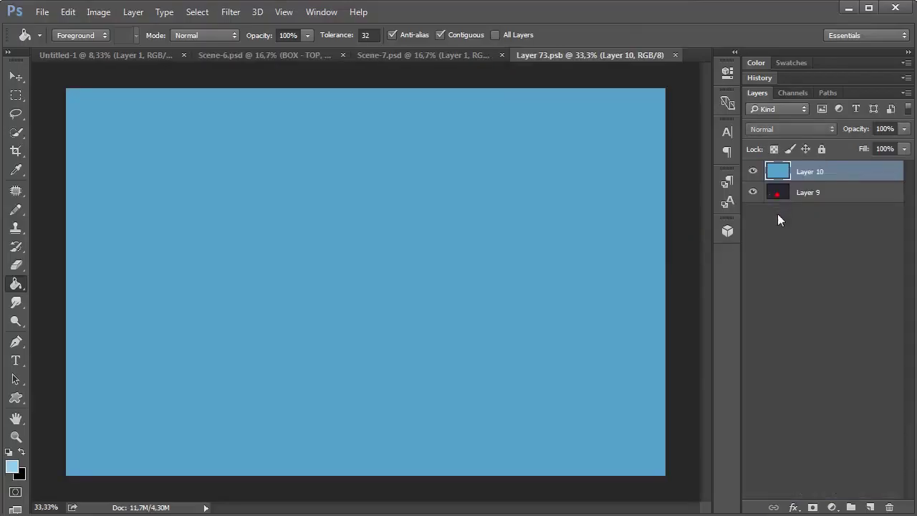
pyautogui.click(464, 269)
pyautogui.click(614, 145)
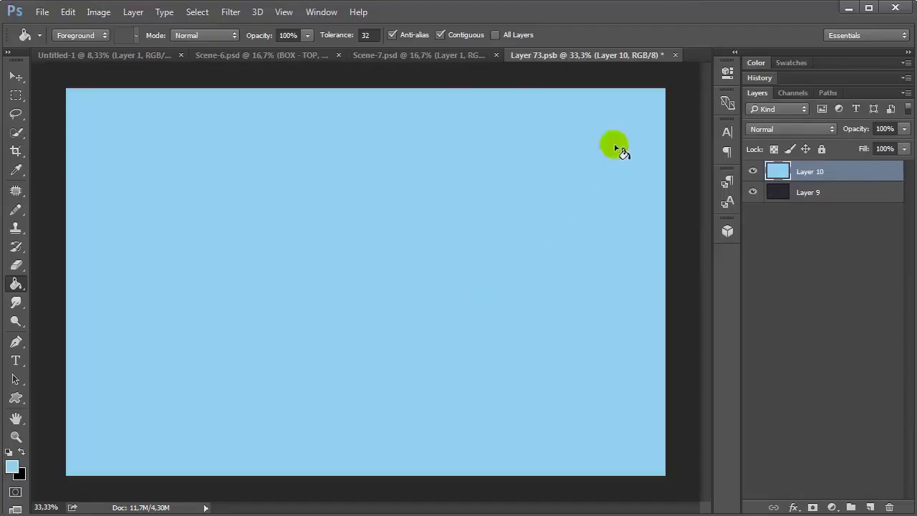
pyautogui.click(674, 55)
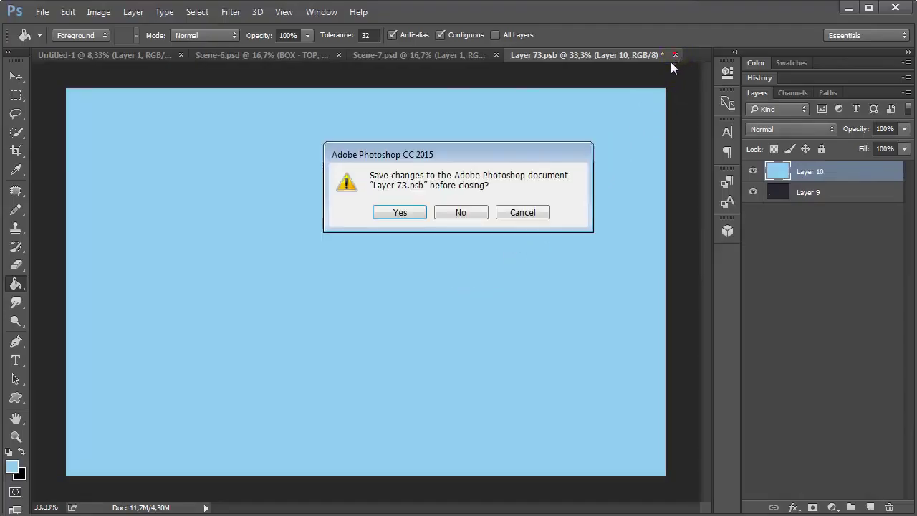
pyautogui.click(396, 212)
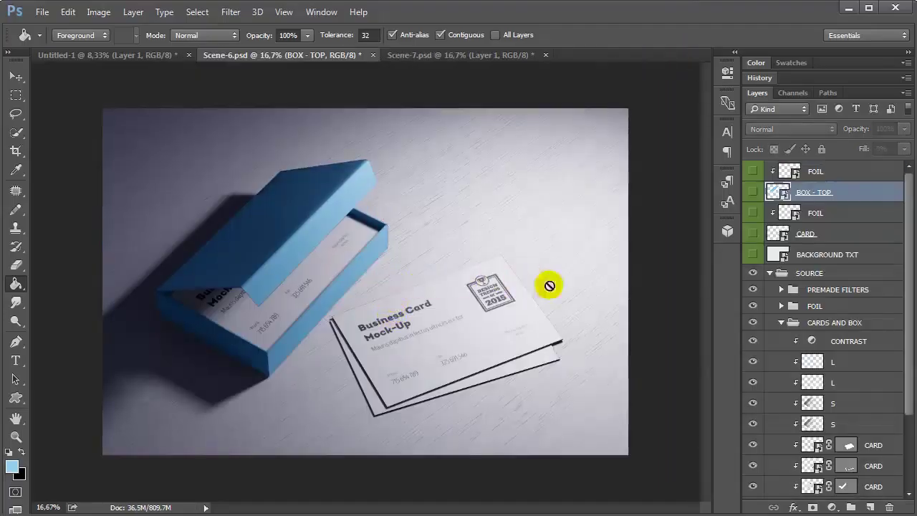
# Fill the CARDS BASE COLOR layer with near-white #f6f6f6
pyautogui.moveTo(909, 224); pyautogui.dragTo(896, 298)
pyautogui.click(853, 455)
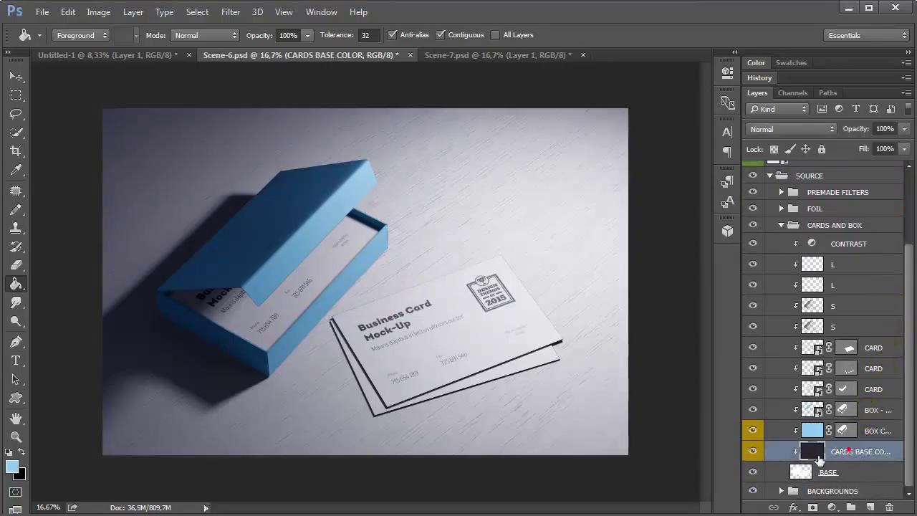
pyautogui.doubleClick(15, 435)
pyautogui.click(12, 467)
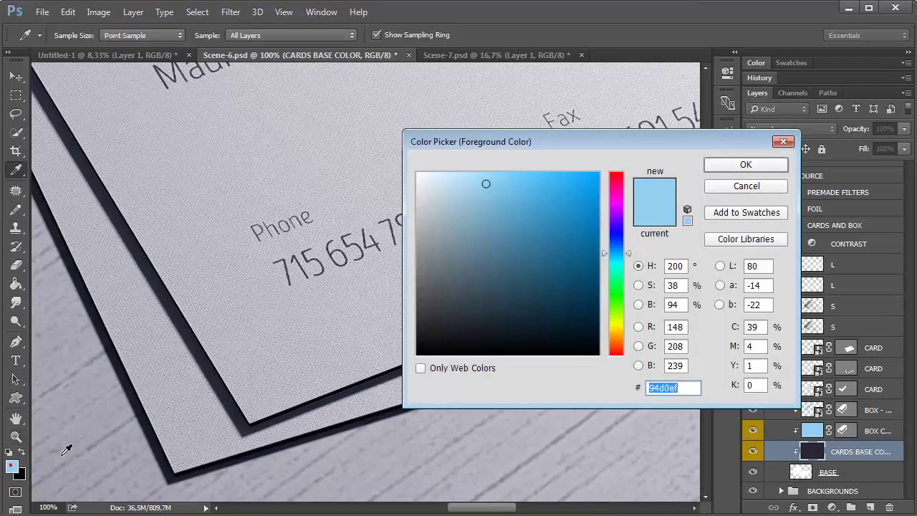
pyautogui.moveTo(482, 247); pyautogui.dragTo(394, 179)
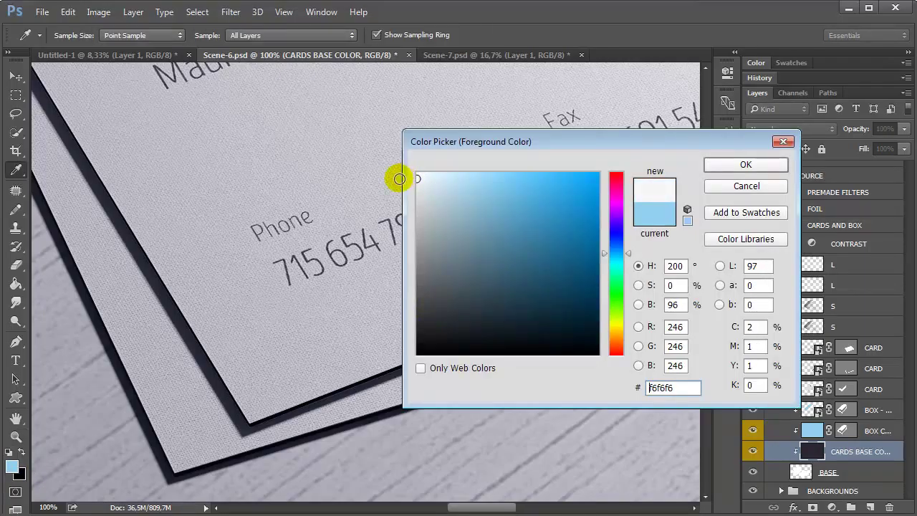
pyautogui.click(723, 164)
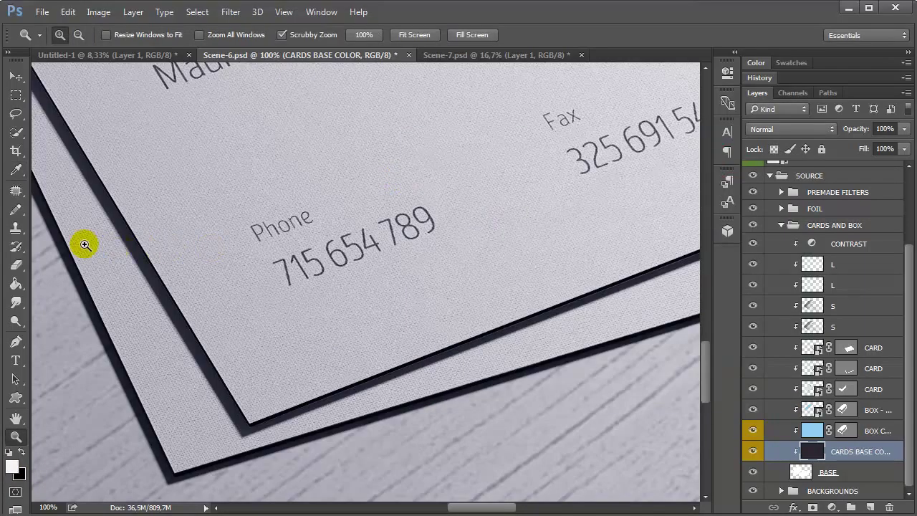
pyautogui.click(16, 282)
pyautogui.click(379, 385)
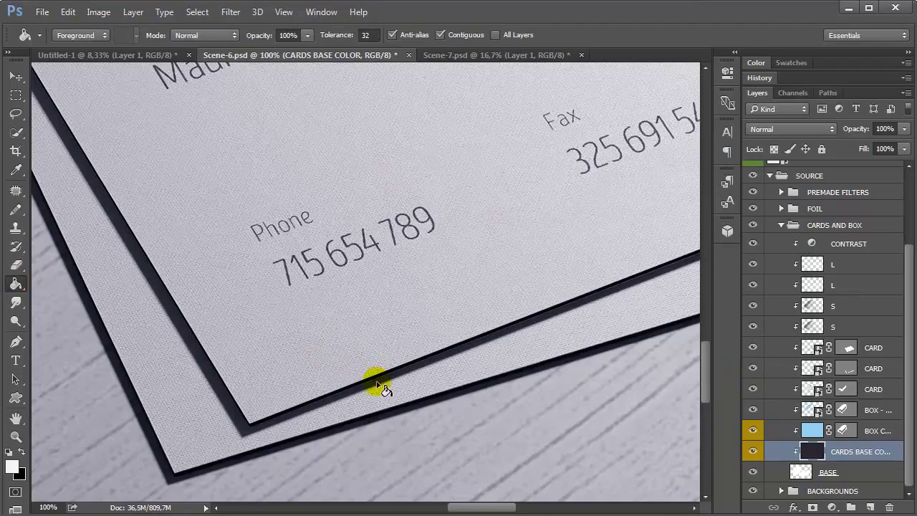
pyautogui.click(337, 416)
pyautogui.click(180, 467)
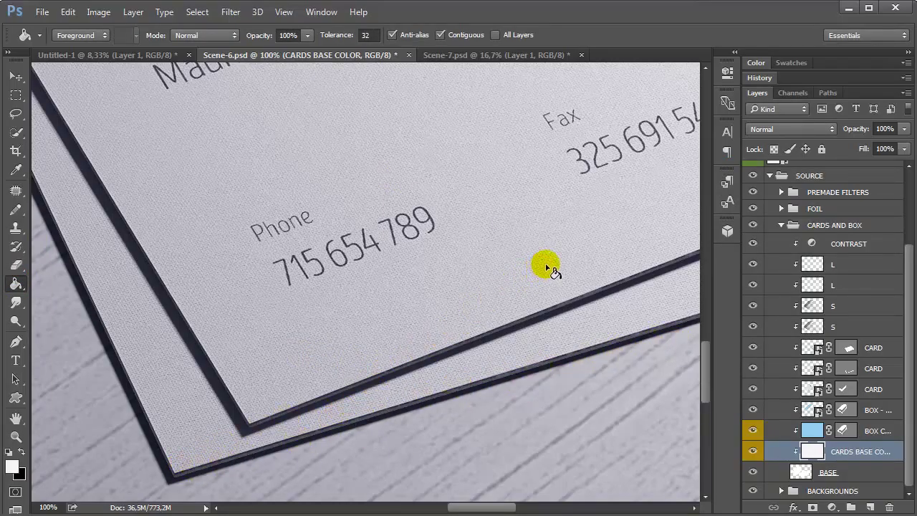
# Examine the card edges, printed text and badge at close range, and return to the full scene
pyautogui.scroll(3, 584, 230)
pyautogui.hscroll(8, 584, 229)
pyautogui.moveTo(573, 231); pyautogui.dragTo(485, 284)
pyautogui.moveTo(369, 221); pyautogui.dragTo(526, 355)
pyautogui.moveTo(220, 154); pyautogui.dragTo(398, 311)
pyautogui.moveTo(271, 406); pyautogui.dragTo(480, 257)
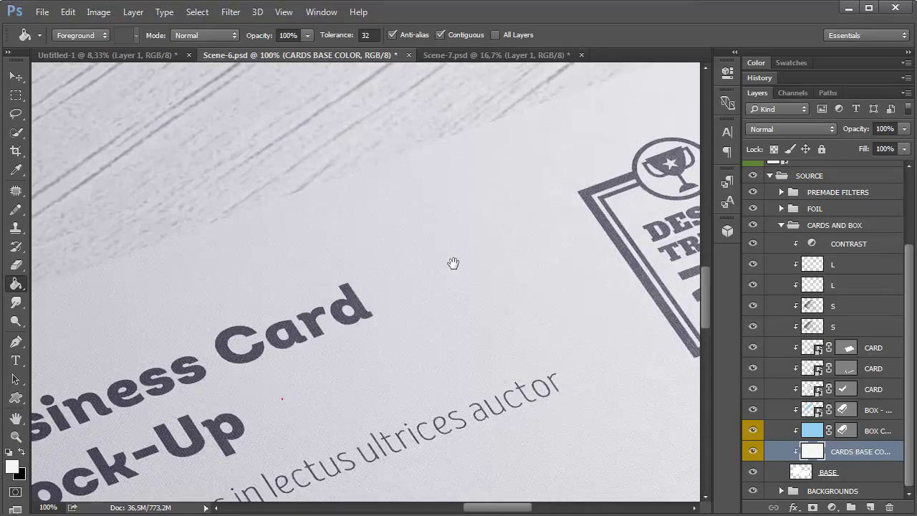
pyautogui.hotkey('ctrl', '-')
pyautogui.hotkey('ctrl', '-')
pyautogui.hotkey('ctrl', '-')
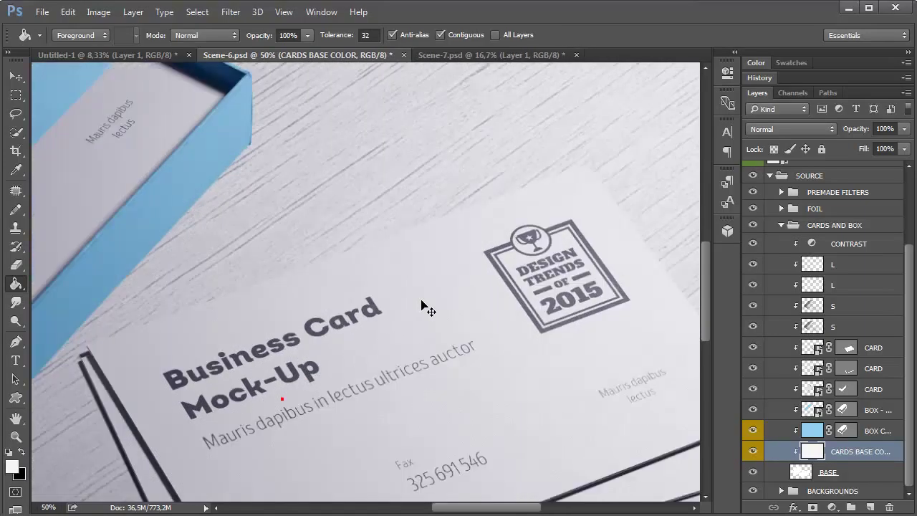
pyautogui.hotkey('ctrl', '-')
pyautogui.hotkey('ctrl', '-')
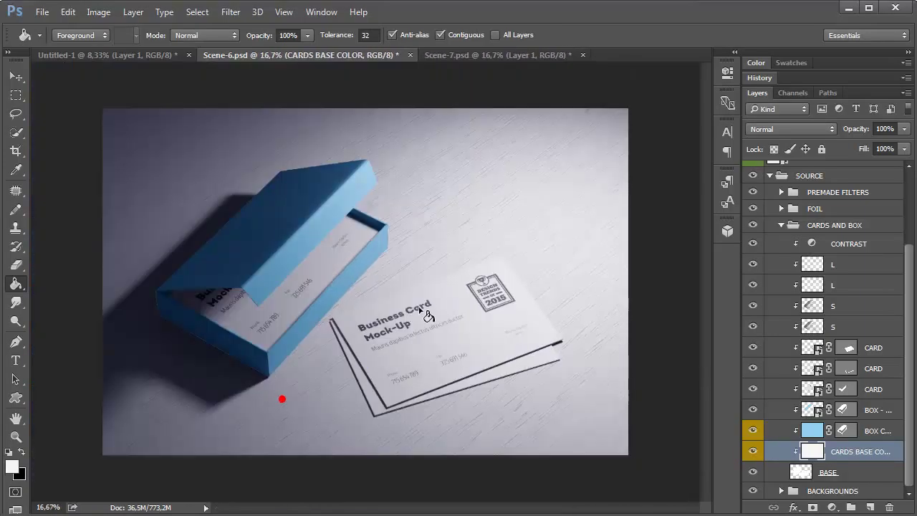
# Compare the adjustments in the PREMADE FILTERS group one by one, leaving only filters 4 and 1 enabled
pyautogui.click(782, 227)
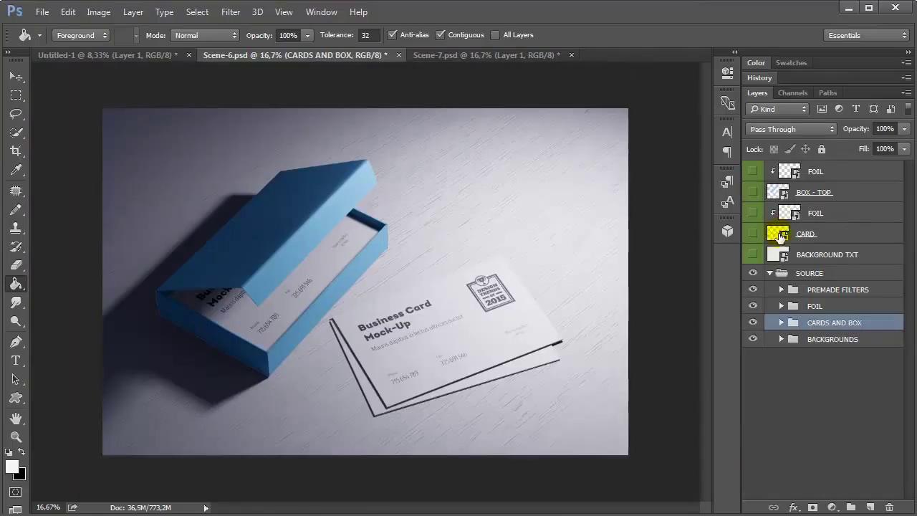
pyautogui.click(781, 289)
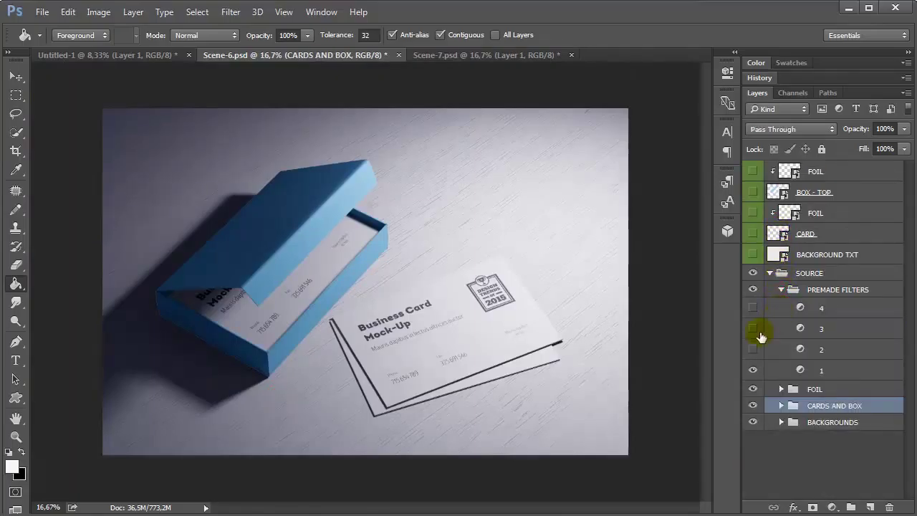
pyautogui.click(752, 372)
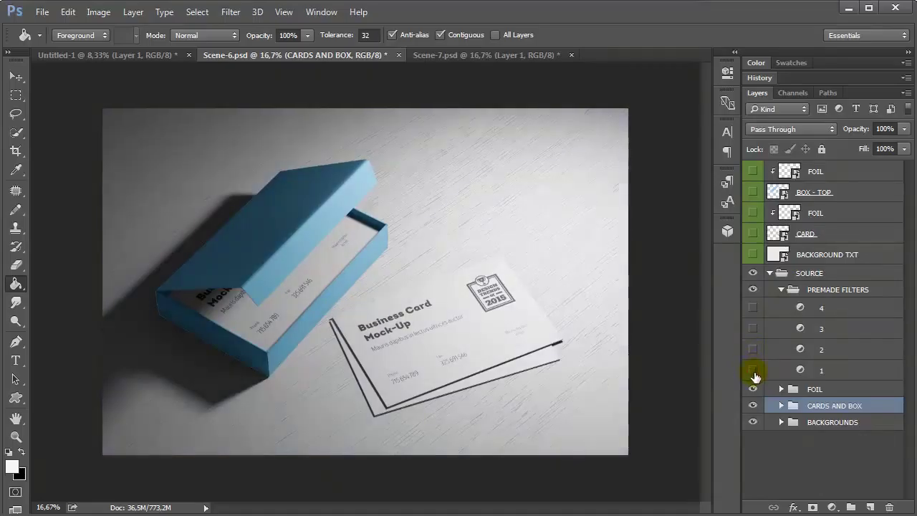
pyautogui.click(753, 351)
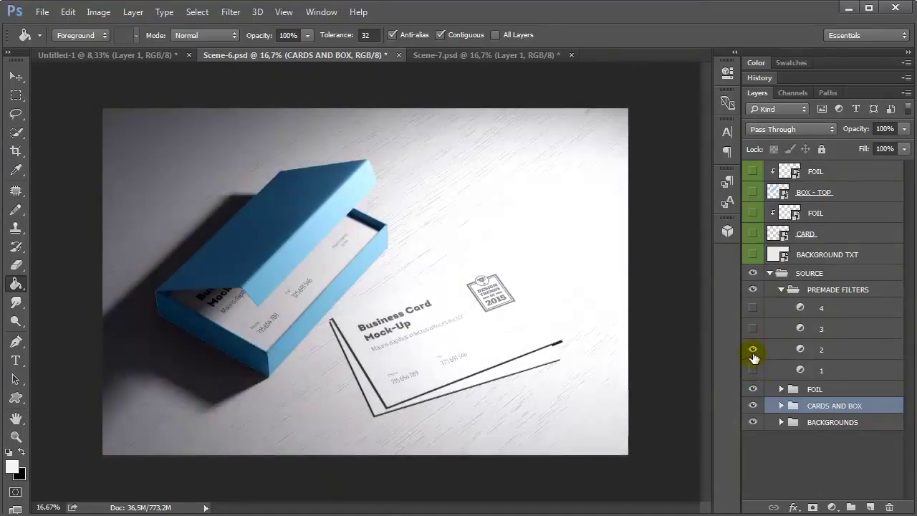
pyautogui.click(753, 351)
pyautogui.click(753, 329)
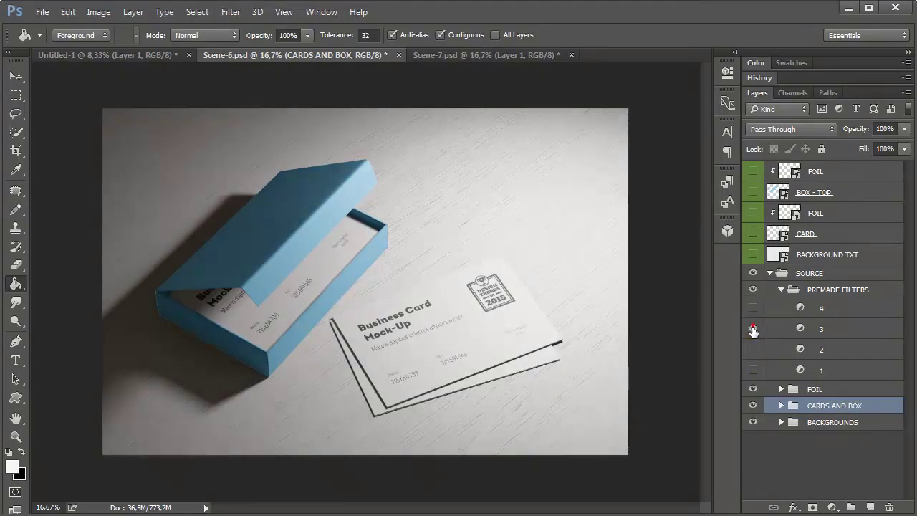
pyautogui.click(753, 328)
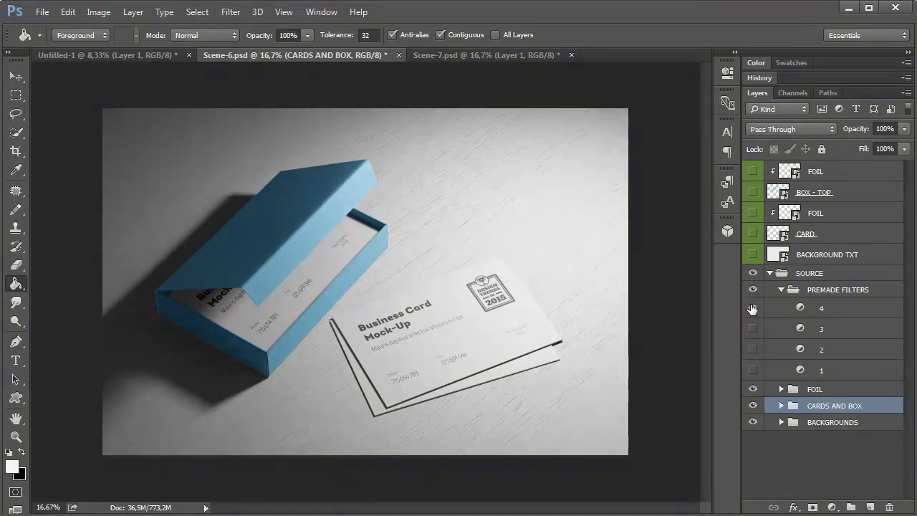
pyautogui.click(752, 308)
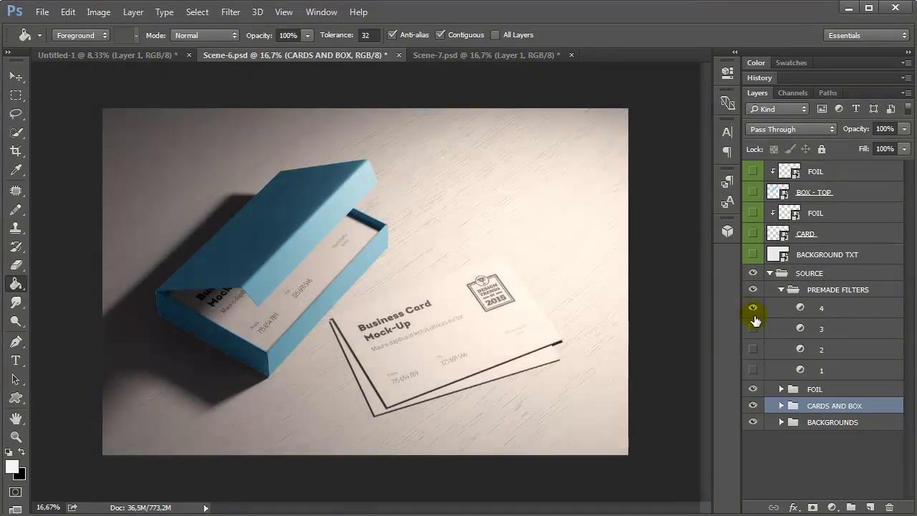
pyautogui.click(752, 369)
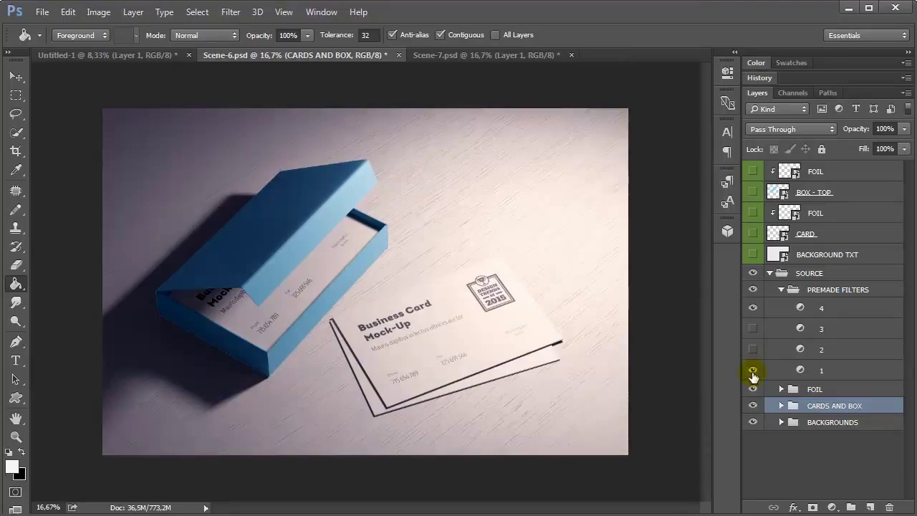
# Set the opacity of premade filter 4 to 60% and collapse the PREMADE FILTERS group
pyautogui.click(819, 308)
pyautogui.moveTo(905, 129)
pyautogui.mouseDown()
pyautogui.moveTo(894, 144)
pyautogui.moveTo(867, 143)
pyautogui.moveTo(874, 141)
pyautogui.mouseUp()
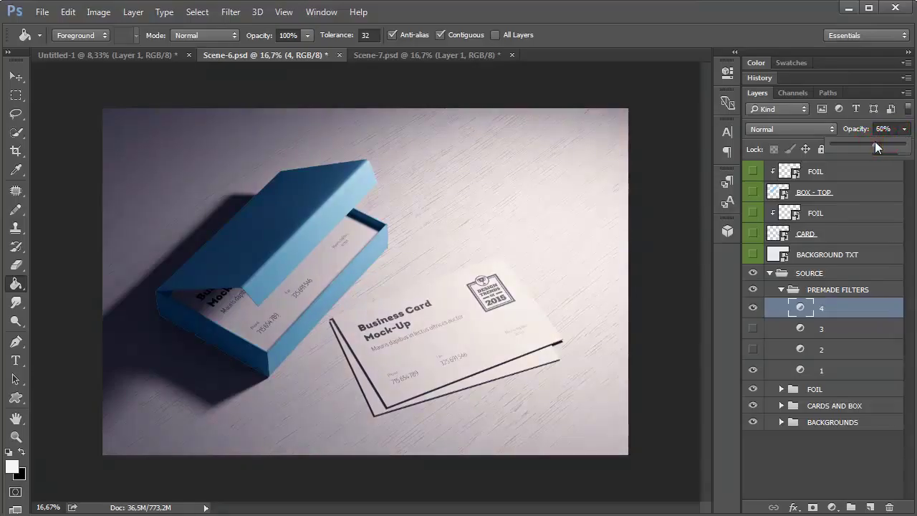
pyautogui.click(820, 309)
pyautogui.click(783, 289)
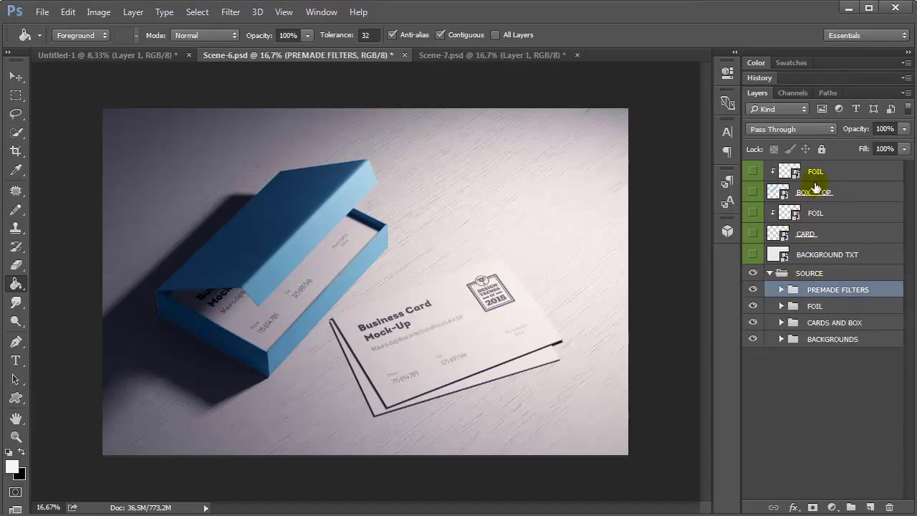
# Create a new layer above the topmost FOIL layer containing a merged copy of the visible scene
pyautogui.click(816, 170)
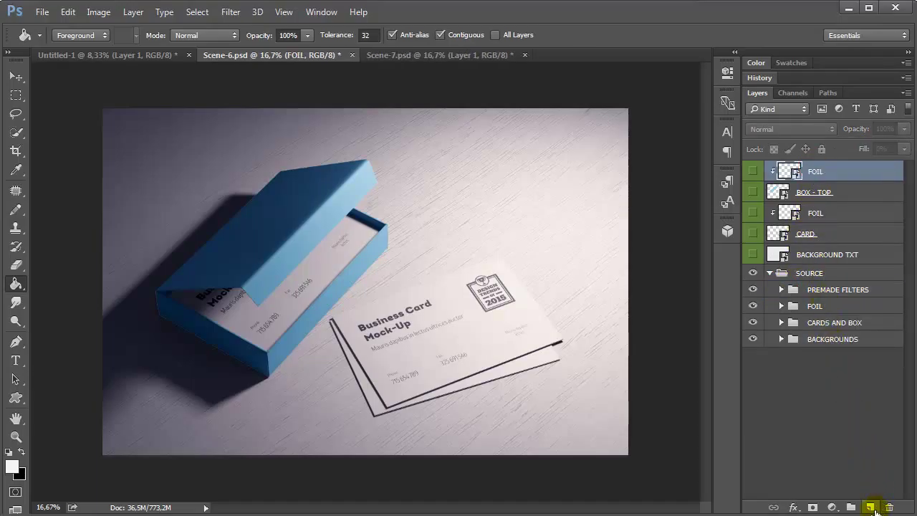
pyautogui.click(871, 508)
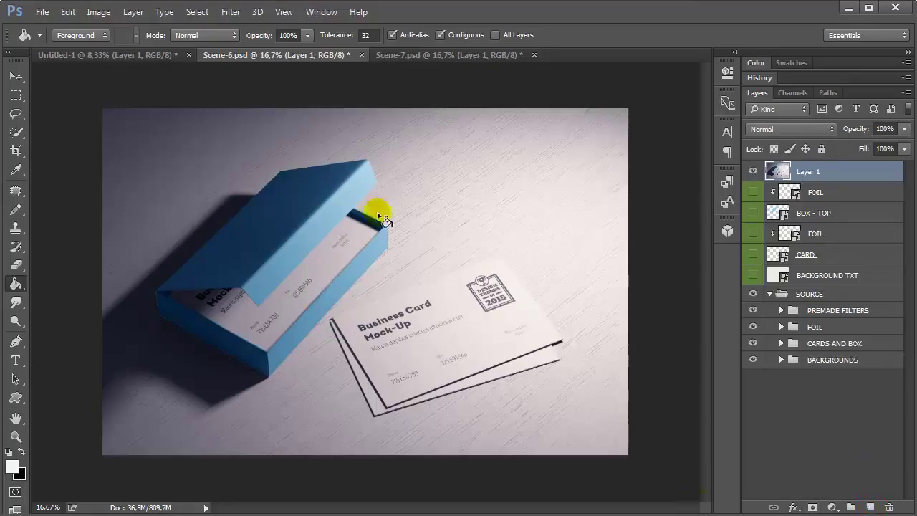
# Try a Lens Blur on the merged layer with Alpha 1 as depth source and radius 80, testing different focus points
pyautogui.click(230, 12)
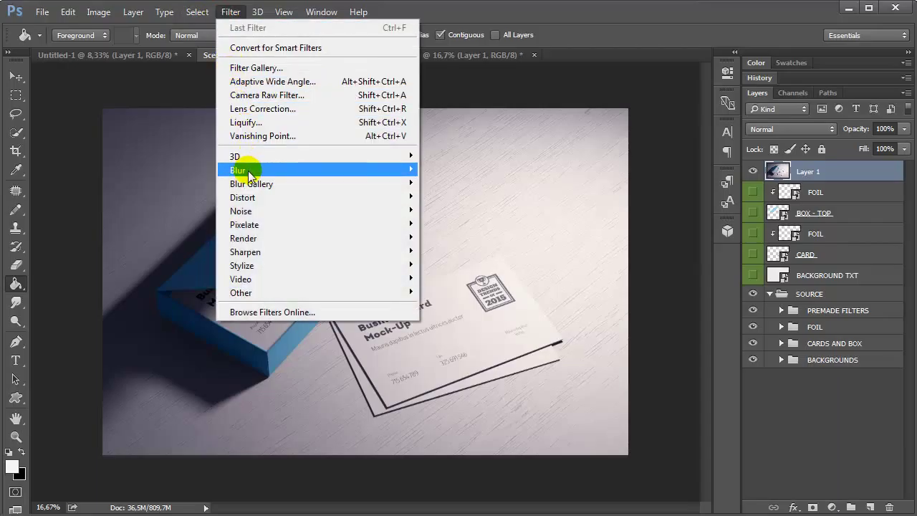
pyautogui.moveTo(249, 171)
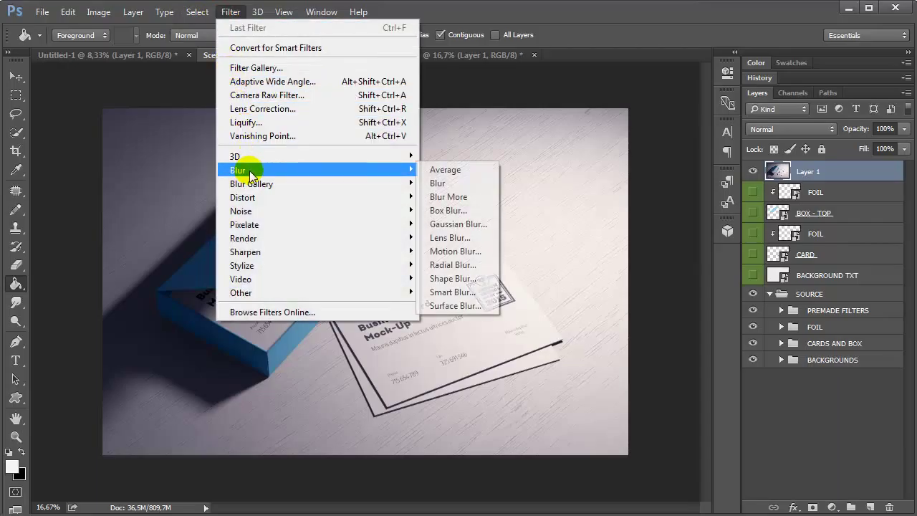
pyautogui.click(473, 241)
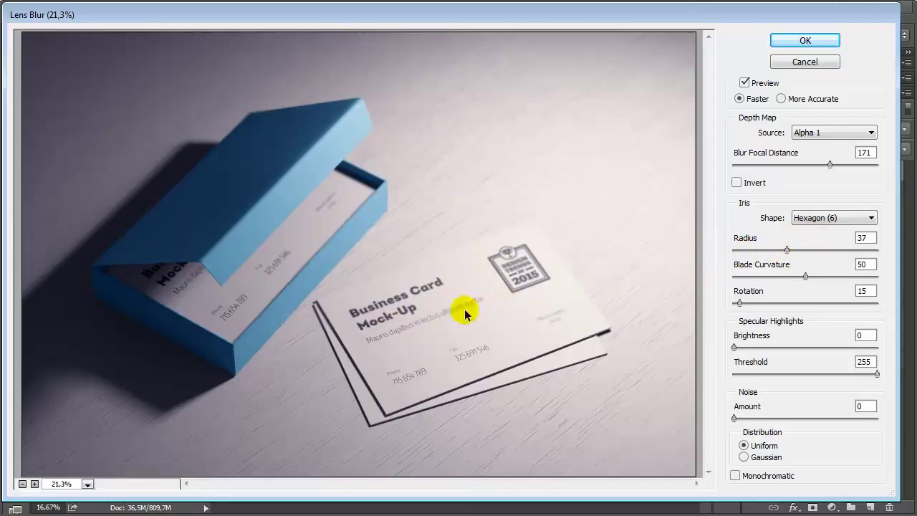
pyautogui.click(497, 263)
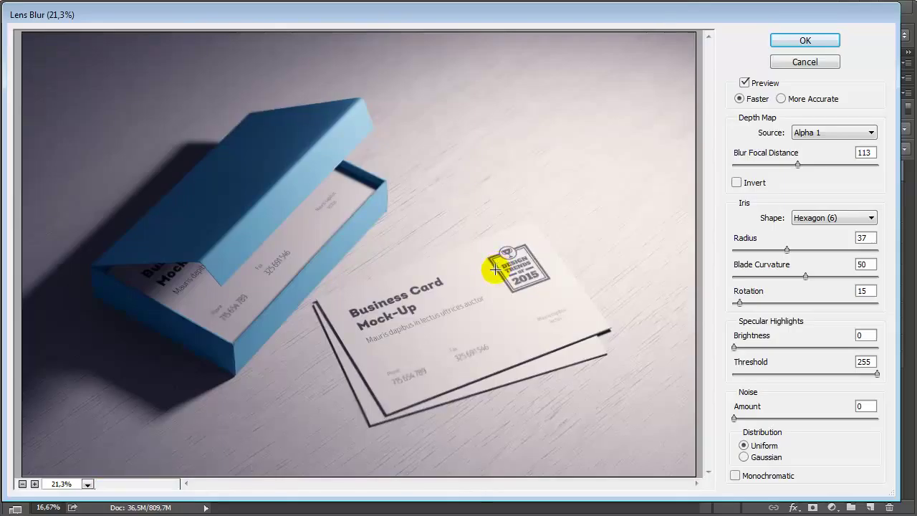
pyautogui.doubleClick(867, 235)
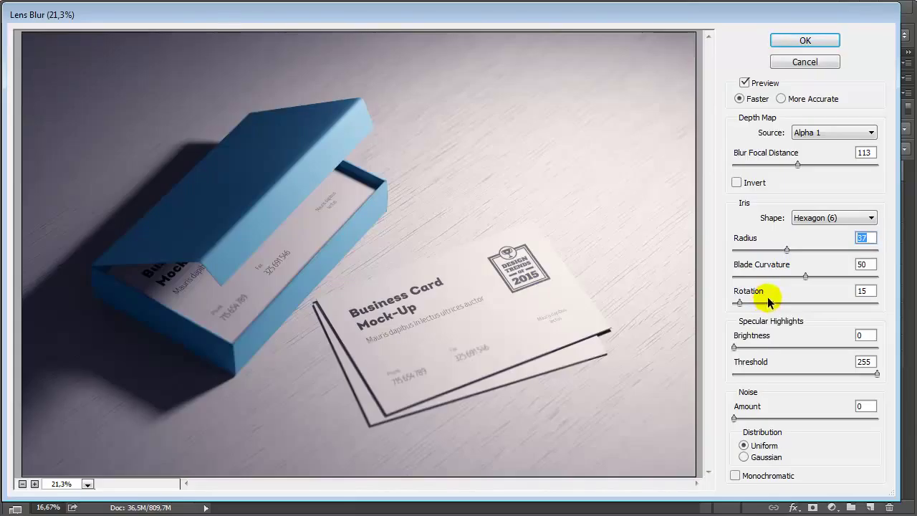
pyautogui.write('80')
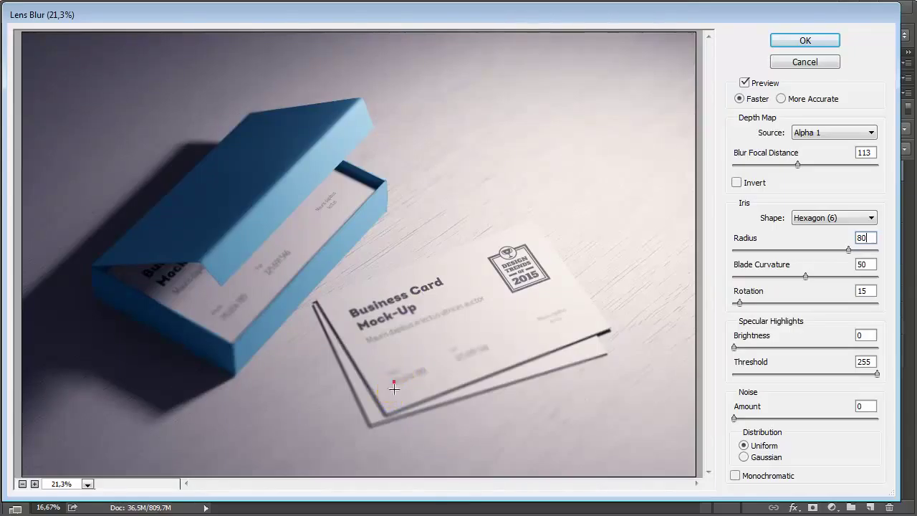
pyautogui.click(390, 415)
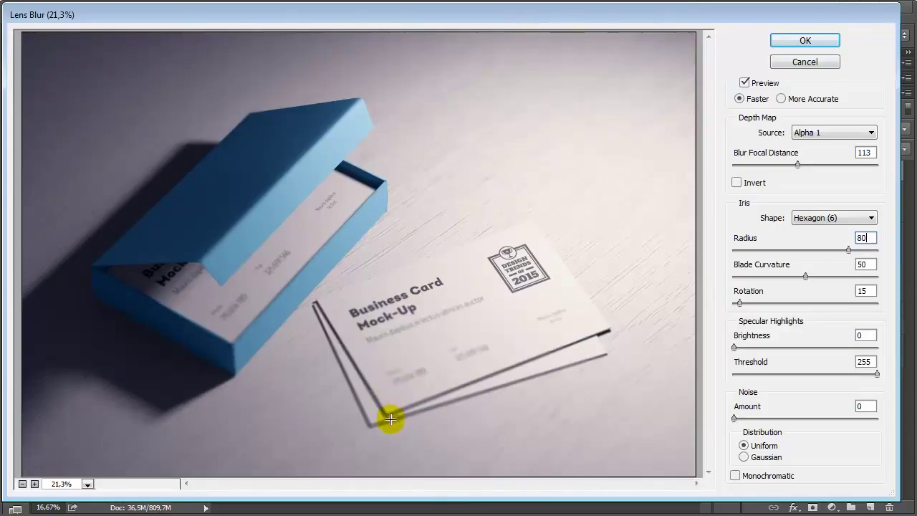
pyautogui.click(391, 418)
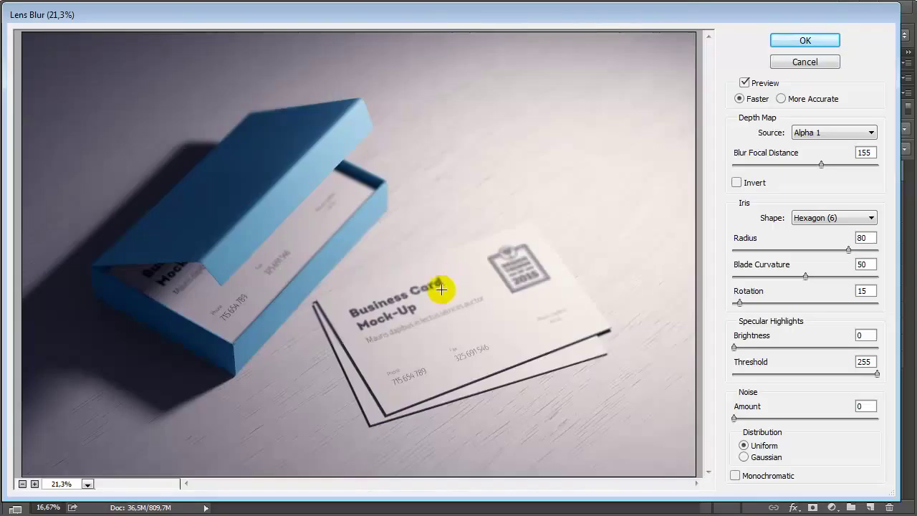
pyautogui.click(634, 198)
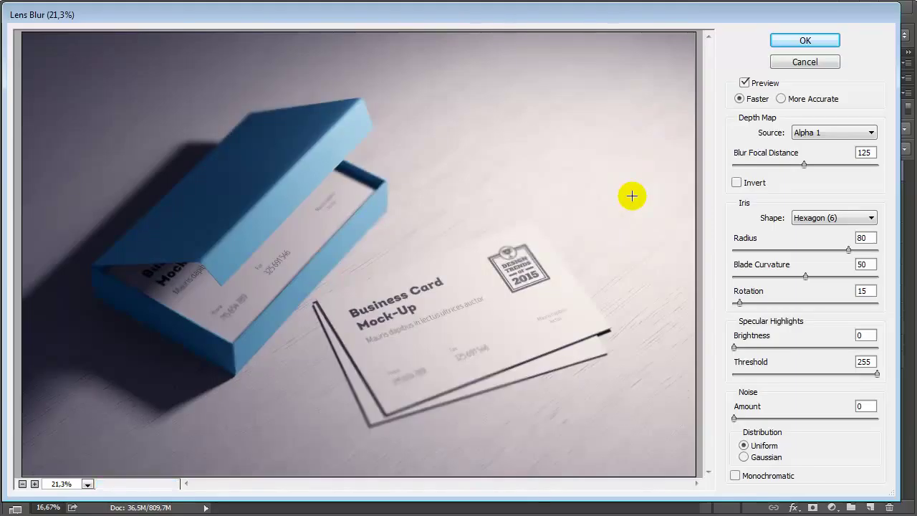
pyautogui.click(796, 62)
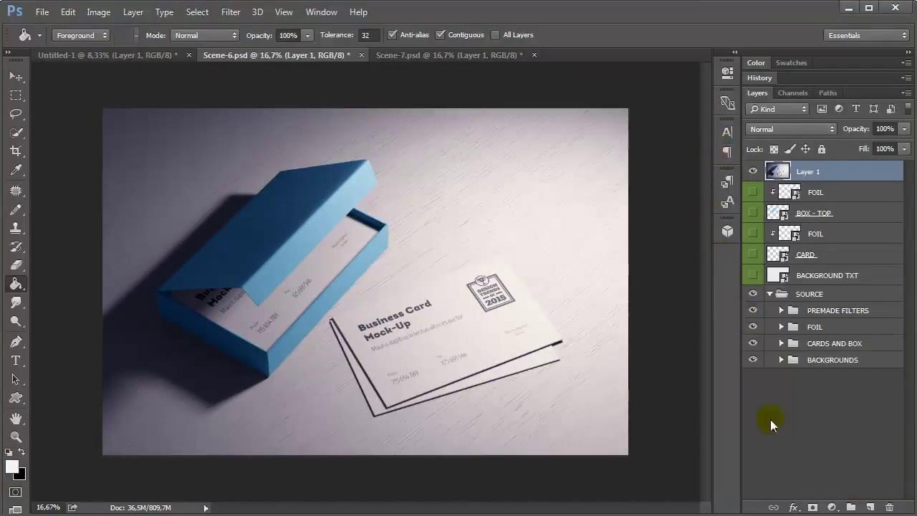